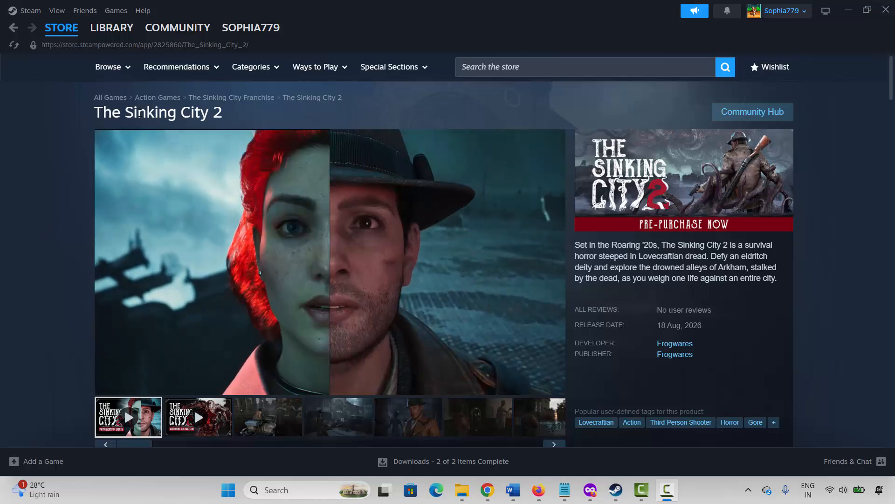
- Review the minimum and recommended system requirements on The Sinking City 2 store page
{"action": "left_click", "coordinate": [54, 248]}
{"action": "scroll", "coordinate": [56, 260], "scroll_direction": "down", "scroll_amount": 20}
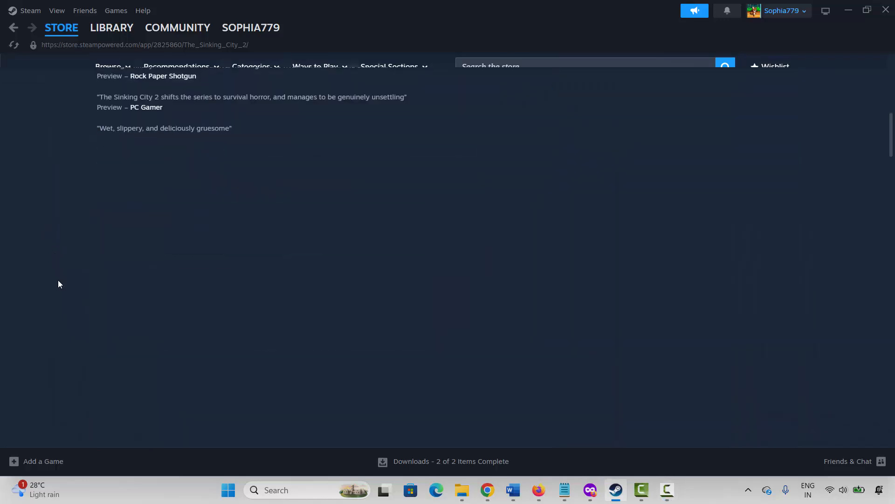
{"action": "scroll", "coordinate": [63, 292], "scroll_direction": "down", "scroll_amount": 3}
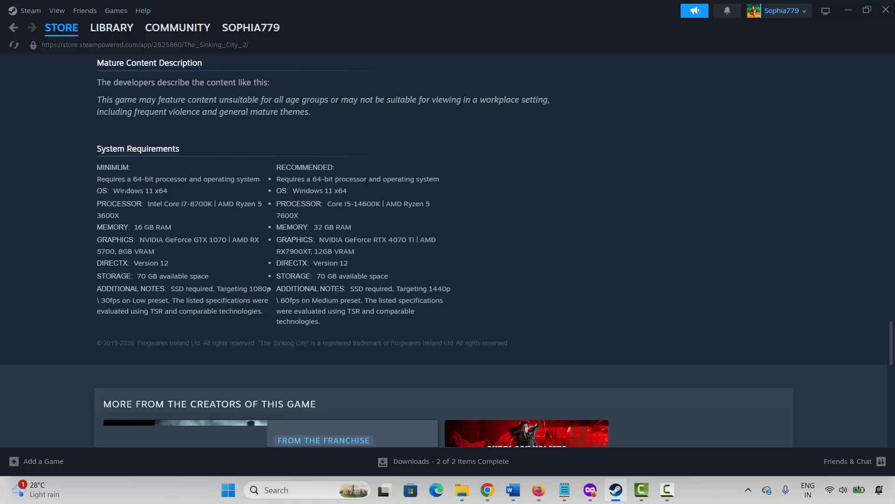
{"action": "left_click_drag", "start_coordinate": [123, 190], "coordinate": [336, 295]}
{"action": "left_click", "coordinate": [335, 295]}
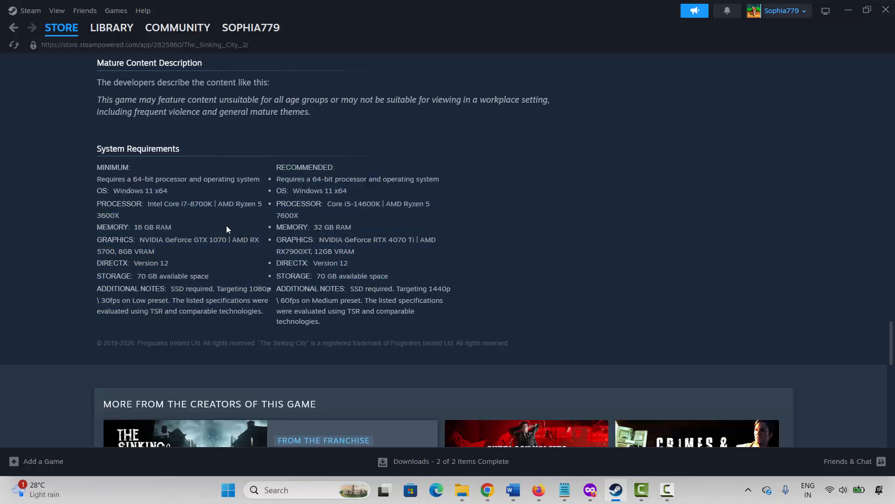
{"action": "left_click_drag", "start_coordinate": [358, 301], "coordinate": [286, 223]}
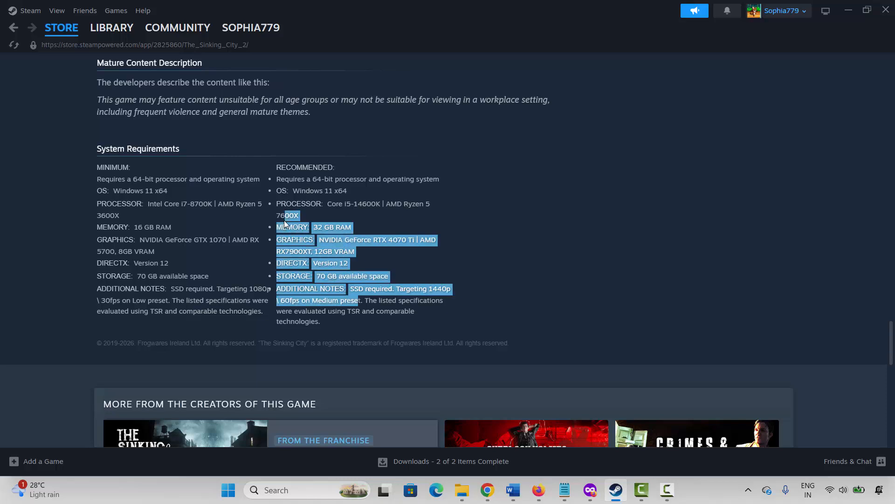
{"action": "left_click_drag", "start_coordinate": [317, 311], "coordinate": [169, 225]}
{"action": "left_click", "coordinate": [76, 227]}
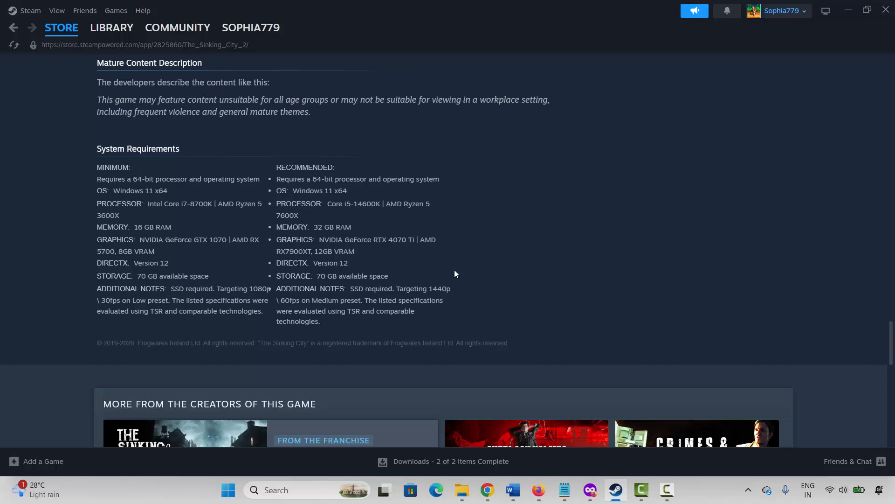
- Switch to the Games content document in Word and highlight the Method 2 heading about allowing the game through the firewall
{"action": "mouse_move", "coordinate": [513, 490]}
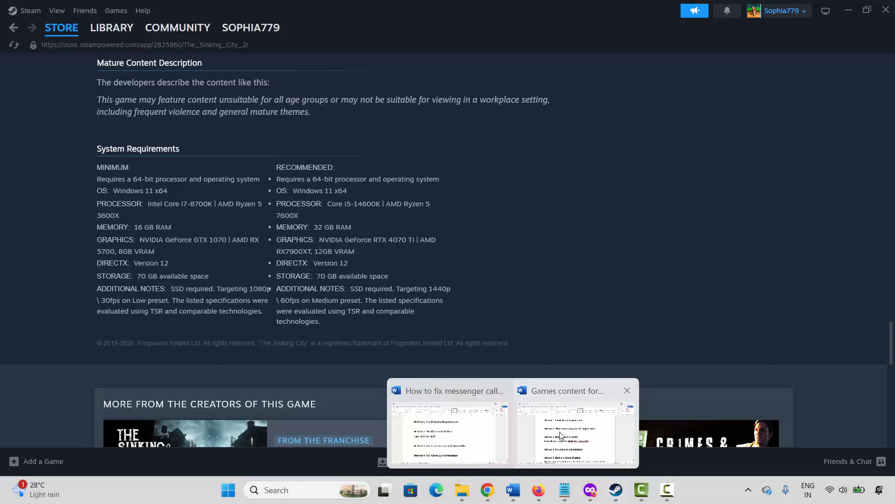
{"action": "left_click", "coordinate": [566, 419]}
{"action": "left_click", "coordinate": [171, 209]}
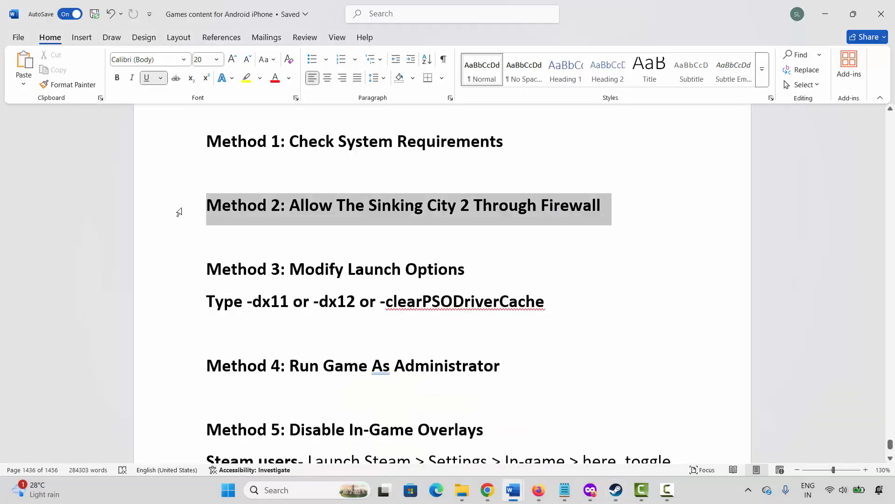
{"action": "left_click", "coordinate": [326, 235]}
- Open the firewall's allowed apps list from Windows Security, enable changes to it and look through the listed apps
{"action": "left_click", "coordinate": [276, 490]}
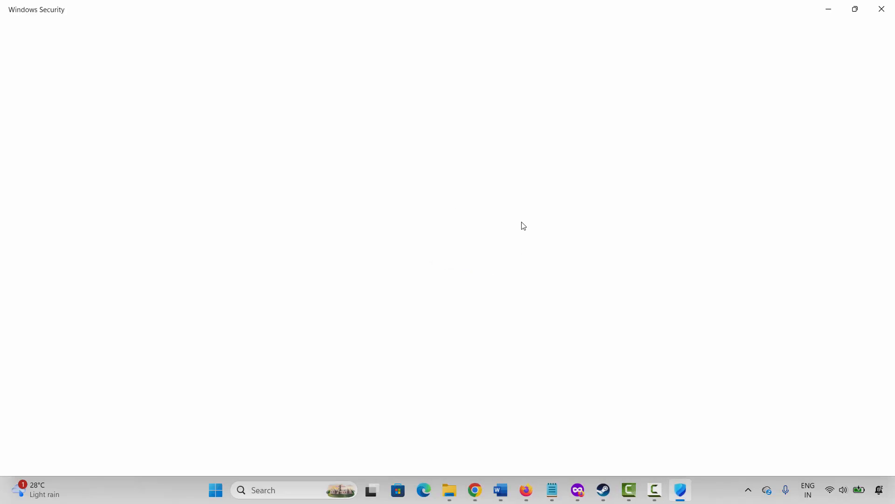
{"action": "left_click", "coordinate": [529, 191]}
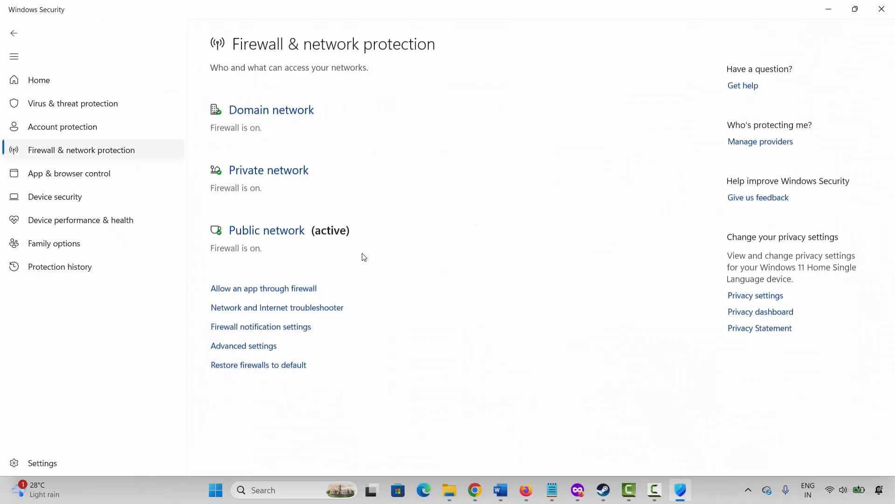
{"action": "left_click", "coordinate": [266, 288]}
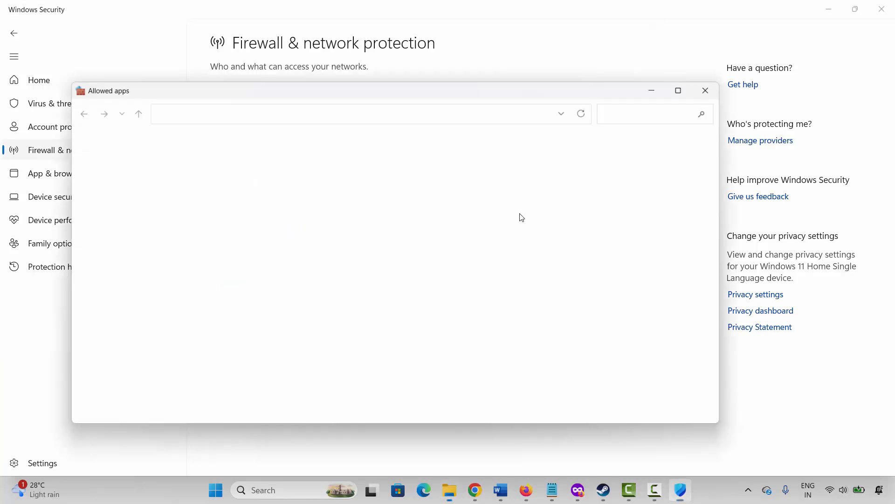
{"action": "left_click", "coordinate": [546, 174]}
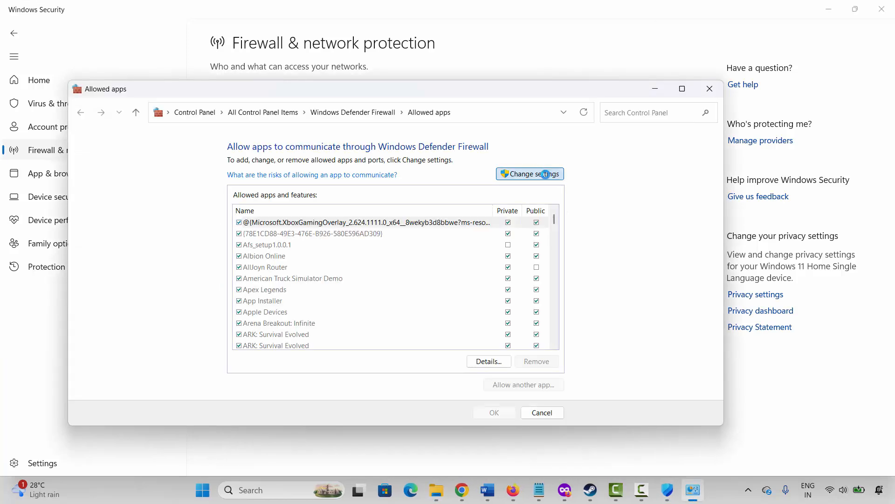
{"action": "scroll", "coordinate": [300, 301], "scroll_direction": "down", "scroll_amount": 15}
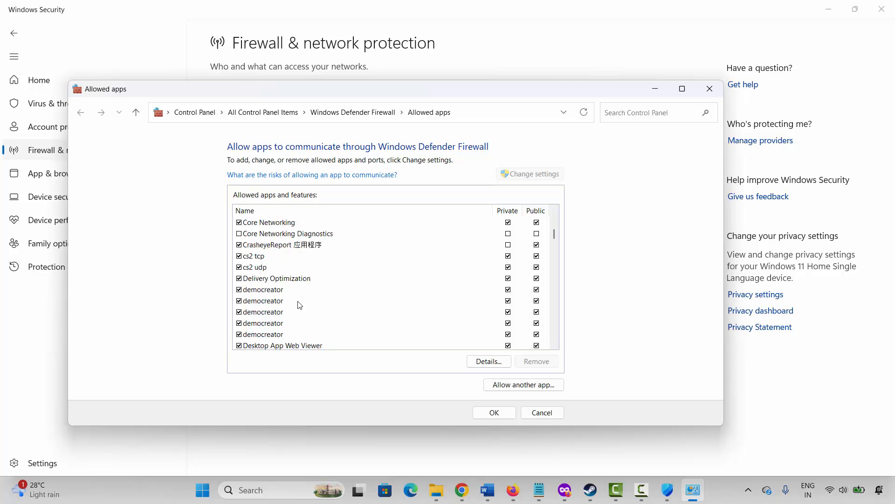
{"action": "scroll", "coordinate": [299, 304], "scroll_direction": "down", "scroll_amount": 5}
{"action": "scroll", "coordinate": [300, 306], "scroll_direction": "down", "scroll_amount": 1}
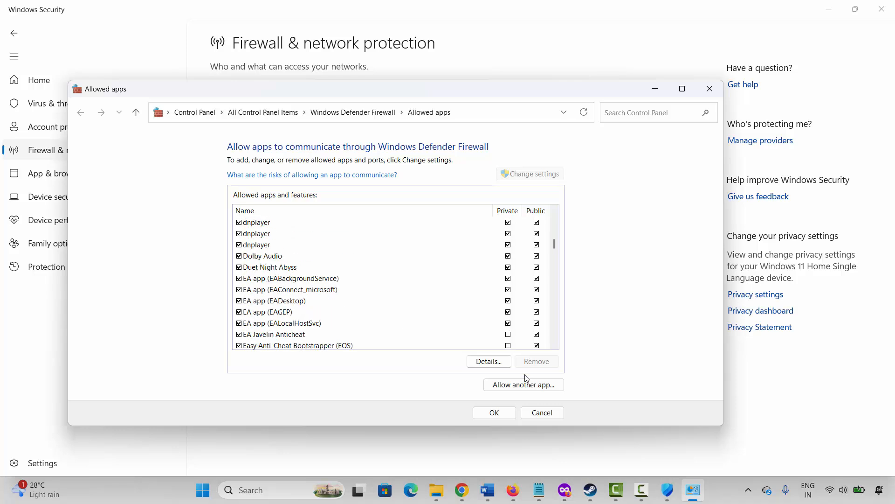
{"action": "left_click", "coordinate": [523, 387]}
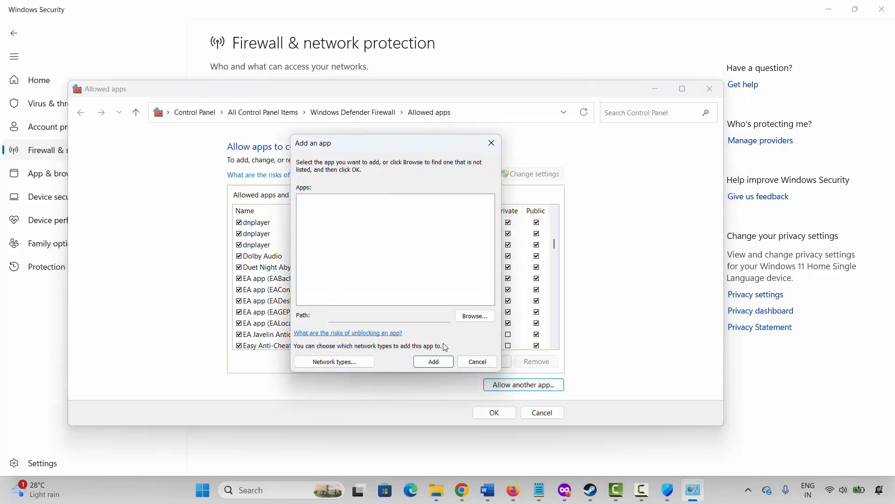
{"action": "left_click", "coordinate": [478, 321]}
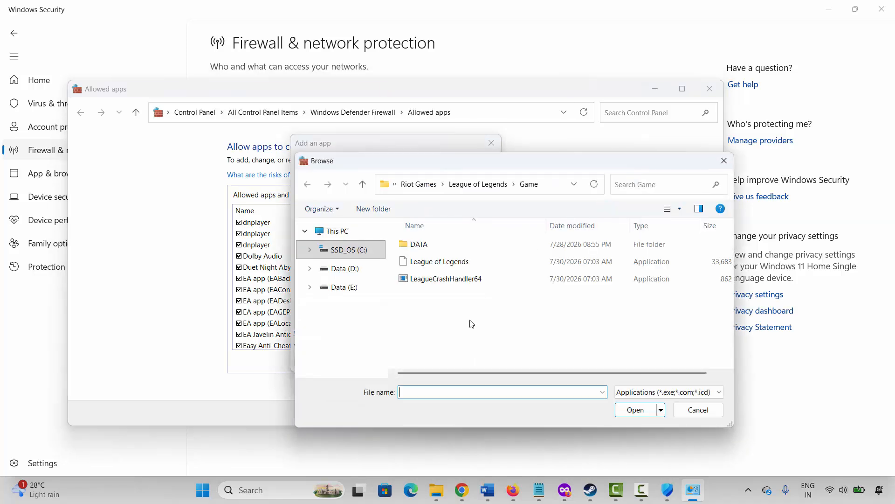
{"action": "left_click", "coordinate": [430, 184]}
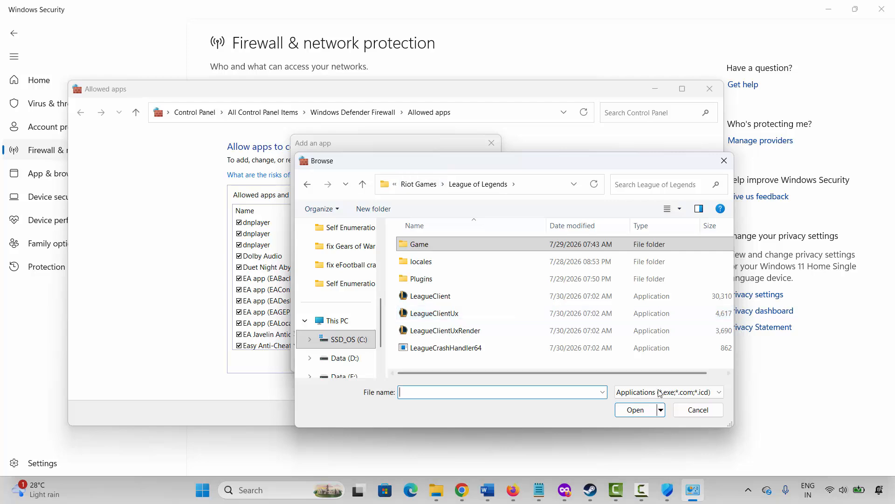
{"action": "left_click", "coordinate": [688, 410]}
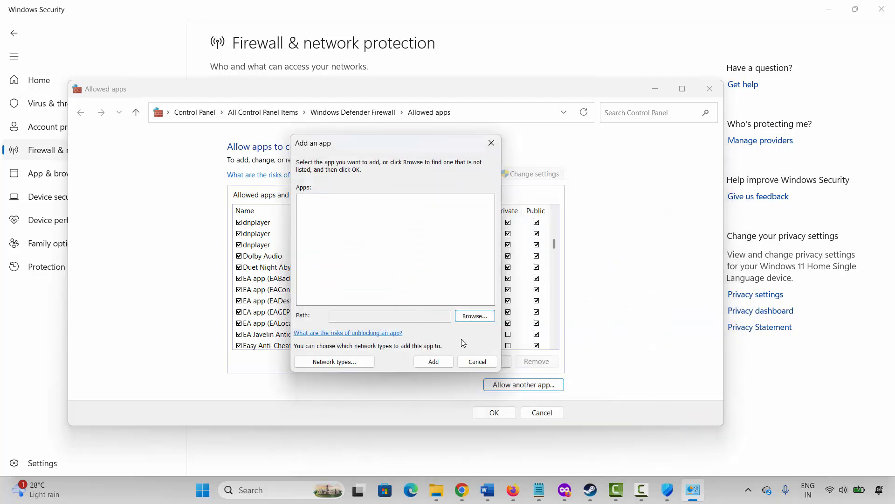
{"action": "left_click", "coordinate": [472, 362]}
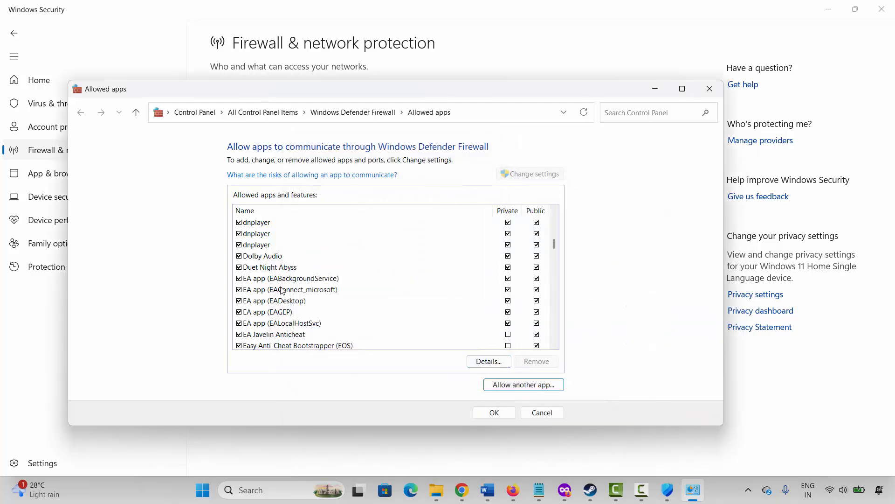
- Select Duet Night Abyss in the allowed apps list, confirm the list and close Windows Security
{"action": "left_click", "coordinate": [295, 269]}
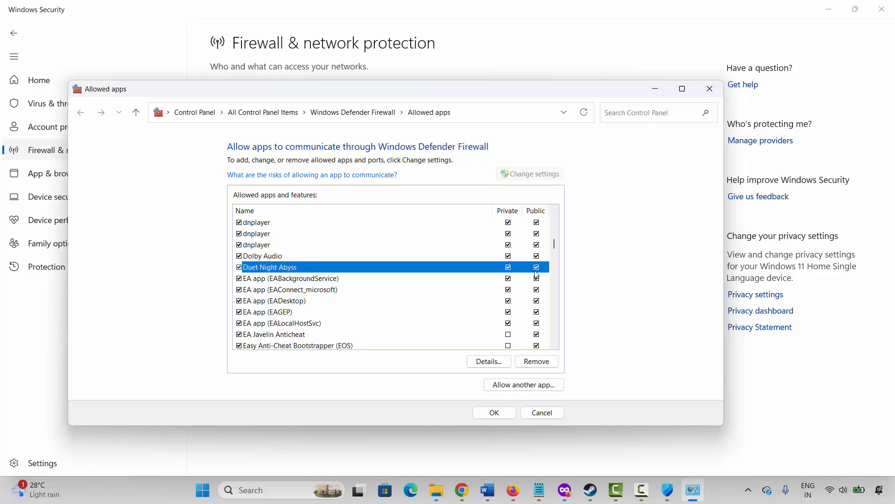
{"action": "left_click", "coordinate": [495, 412]}
{"action": "left_click", "coordinate": [886, 14]}
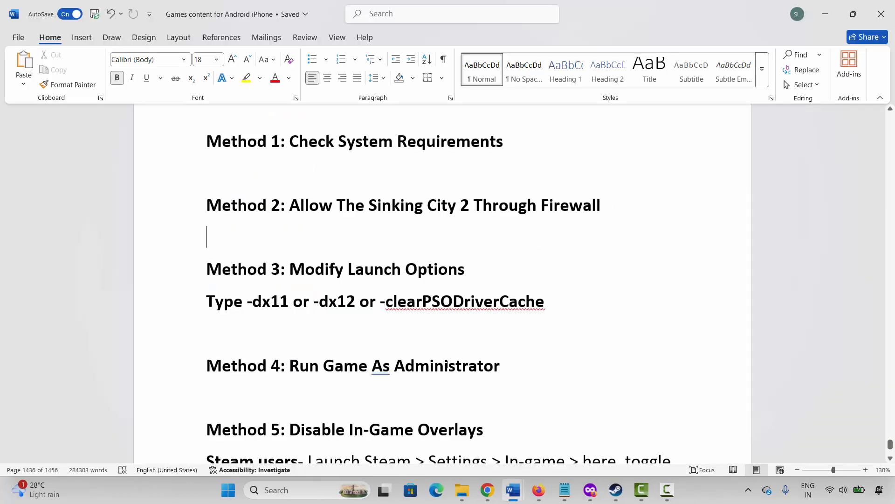
- Switch to Steam, open the properties of hololive Dreams from the library and enter "-" in its launch options
{"action": "left_click", "coordinate": [616, 489]}
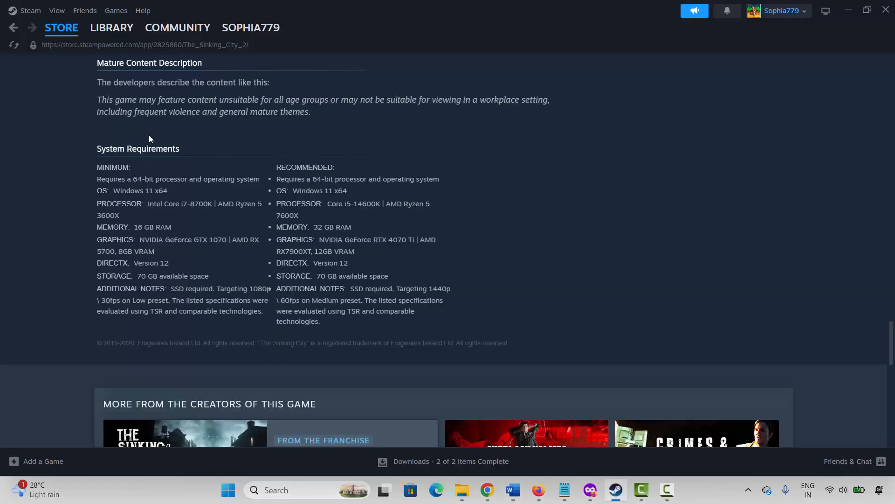
{"action": "left_click", "coordinate": [111, 31]}
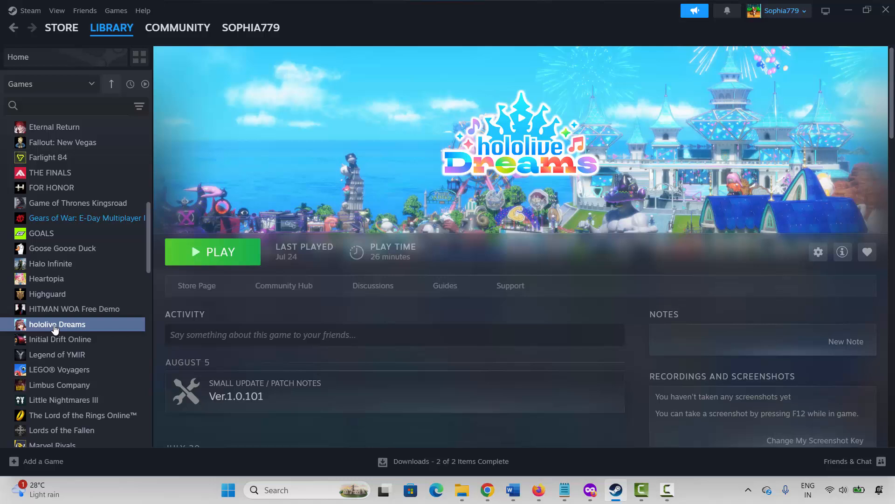
{"action": "right_click", "coordinate": [54, 324]}
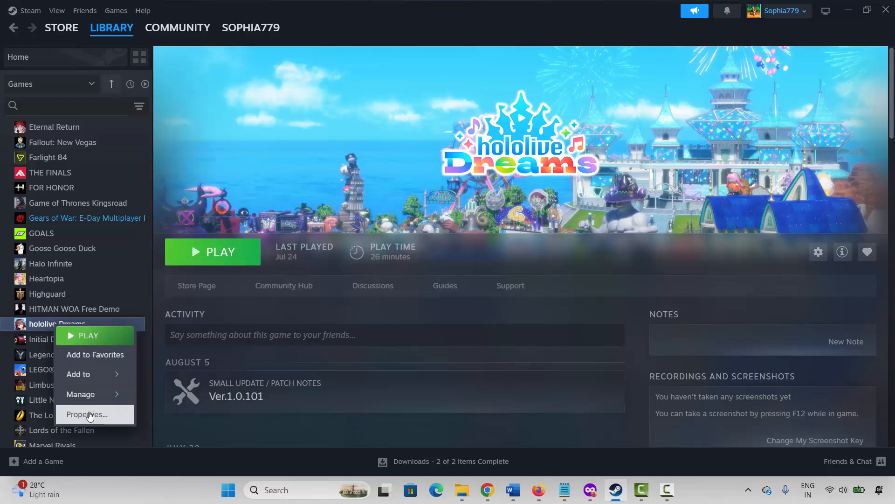
{"action": "left_click", "coordinate": [89, 414]}
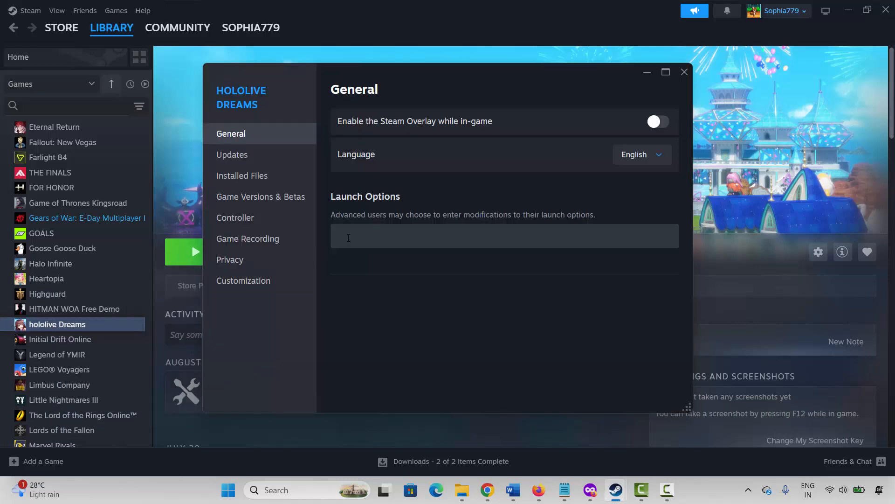
{"action": "left_click", "coordinate": [348, 238]}
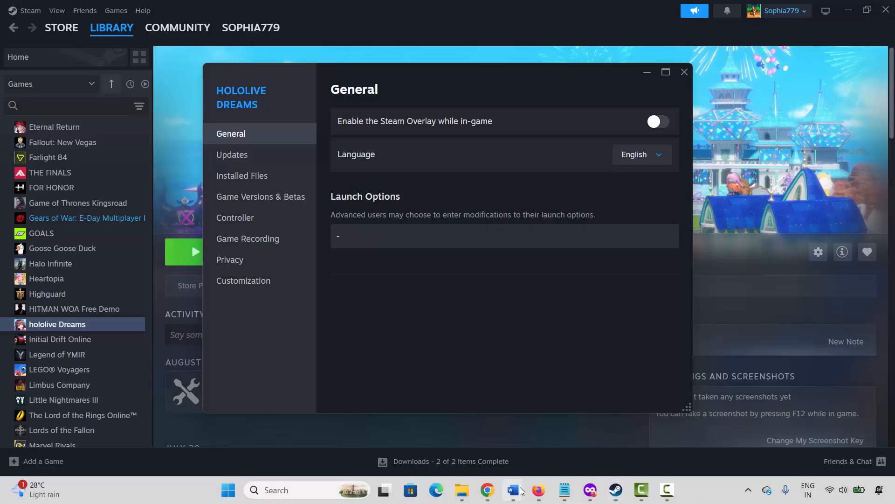
- Switch to the Games content document in Word and copy "clearPSODriverCache" from the Method 3 text
{"action": "mouse_move", "coordinate": [513, 490]}
{"action": "left_click", "coordinate": [573, 430]}
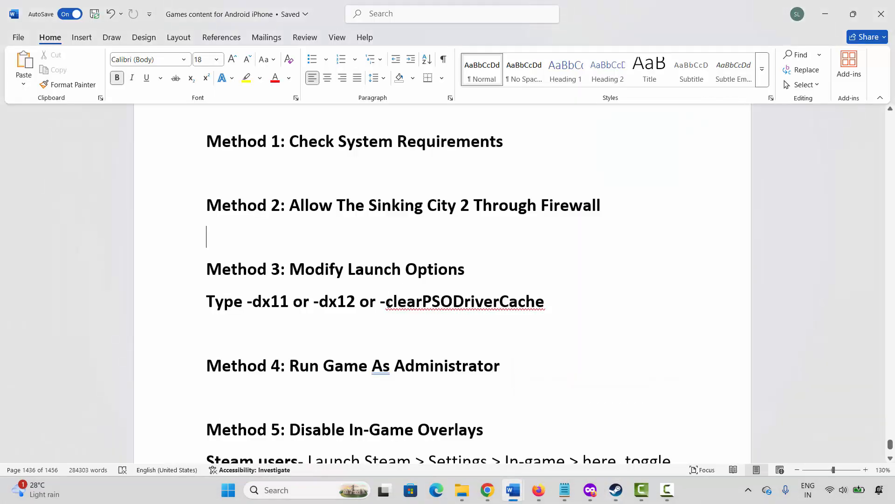
{"action": "left_click_drag", "start_coordinate": [388, 303], "coordinate": [552, 309]}
{"action": "key", "text": "ctrl+c"}
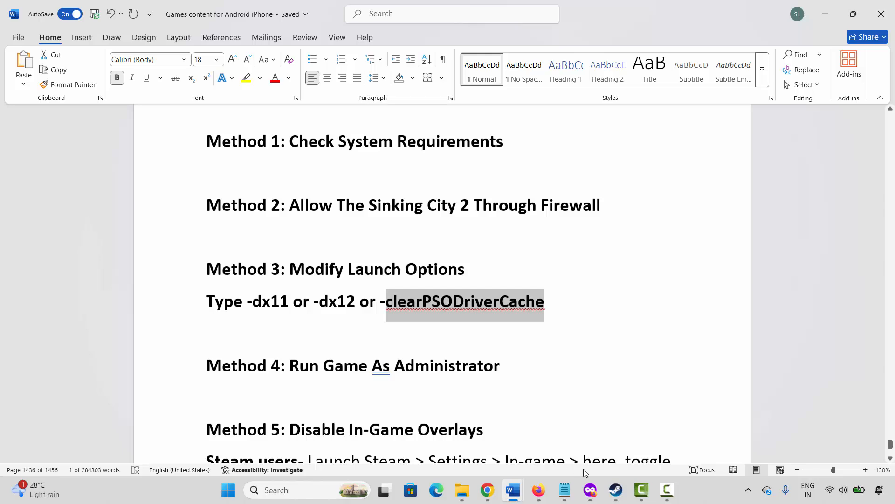
- Return to the hololive Dreams properties in Steam and enter -clearPSODriverCache as the launch option
{"action": "left_click", "coordinate": [616, 490]}
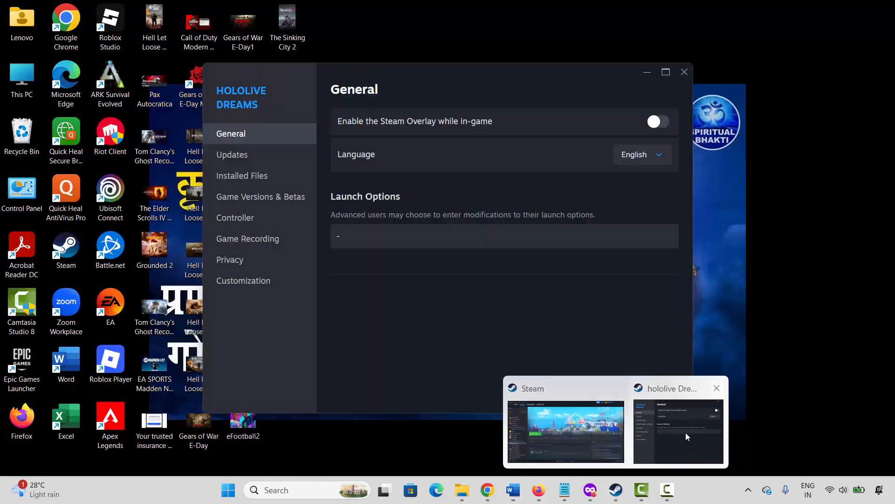
{"action": "left_click", "coordinate": [685, 433]}
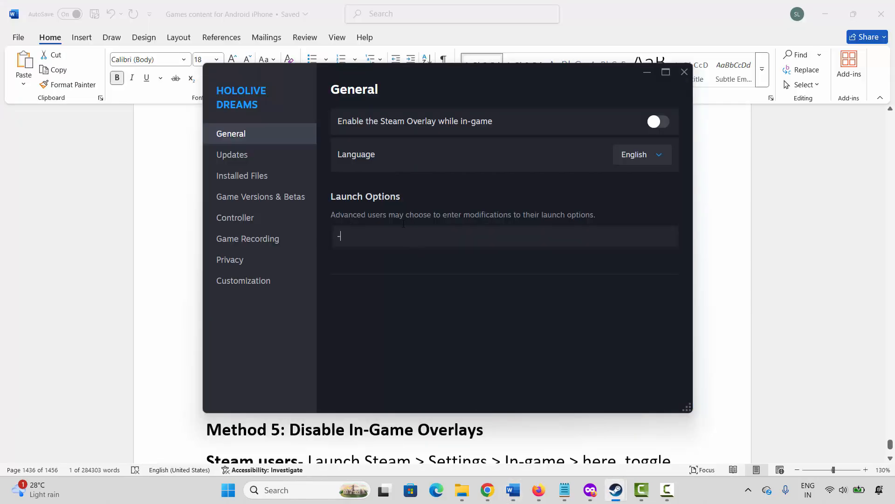
{"action": "left_click", "coordinate": [383, 233]}
{"action": "type", "text": "-"}
{"action": "key", "text": "ctrl+v"}
- Clear the launch options of hololive Dreams and close its properties window
{"action": "left_click_drag", "start_coordinate": [418, 237], "coordinate": [311, 232]}
{"action": "key", "text": "BackSpace"}
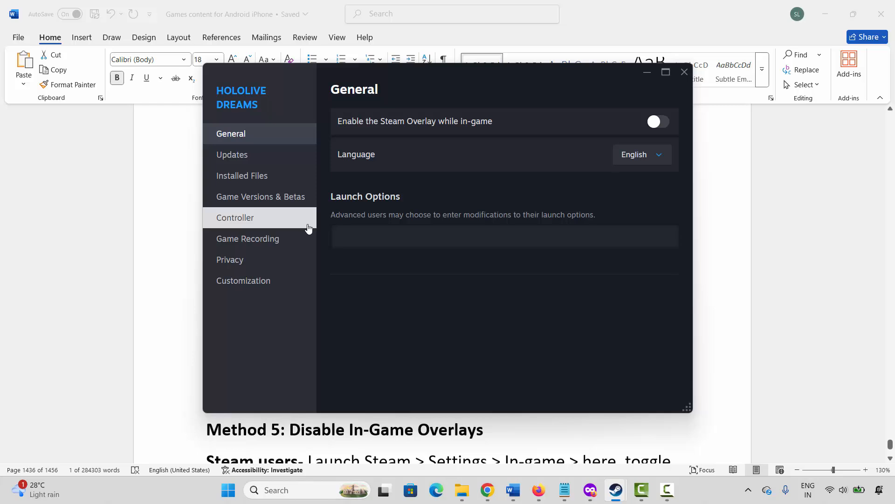
{"action": "left_click", "coordinate": [685, 72]}
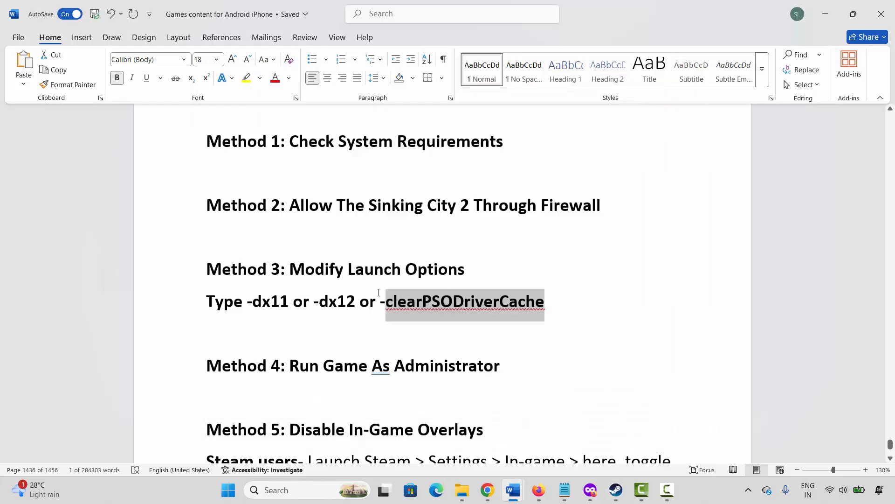
- Highlight the Method 4 heading in the document, switch to Steam and browse the local files of hololive Dreams
{"action": "left_click", "coordinate": [314, 301]}
{"action": "left_click", "coordinate": [174, 368]}
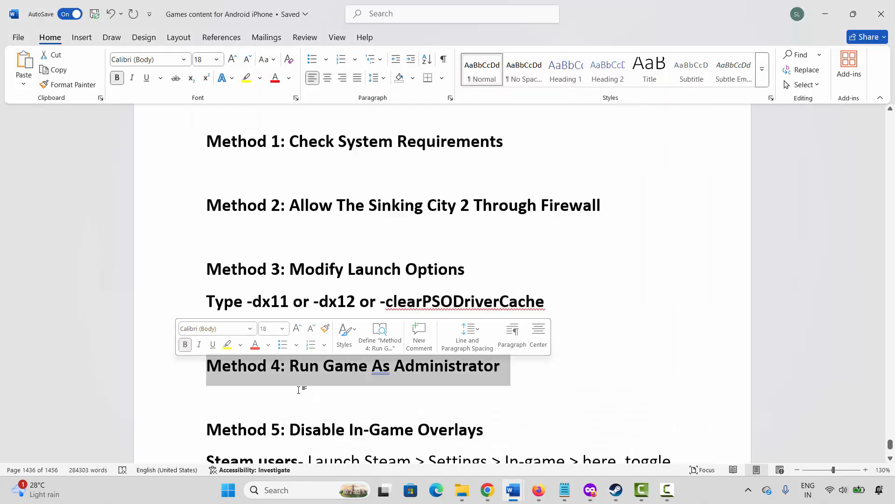
{"action": "left_click", "coordinate": [617, 490]}
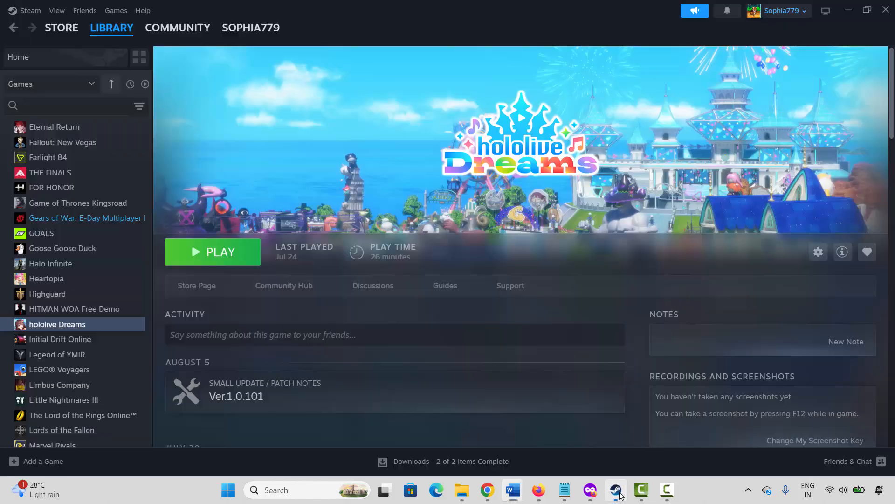
{"action": "right_click", "coordinate": [53, 323]}
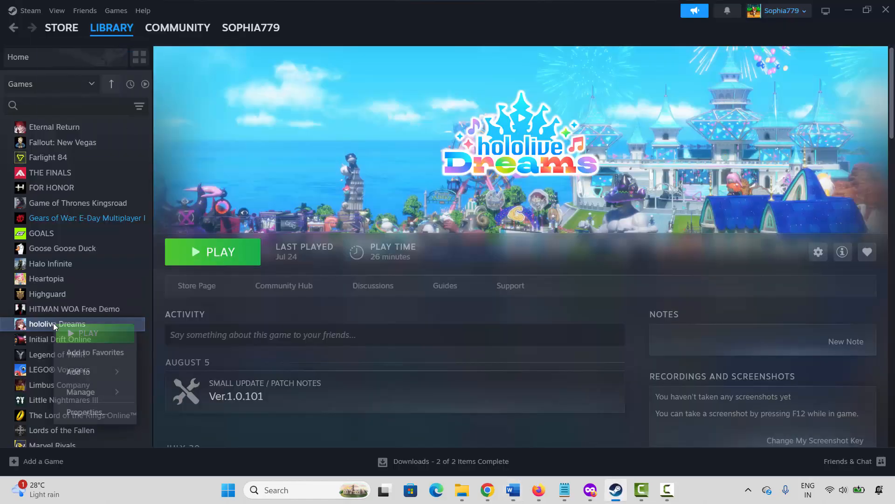
{"action": "mouse_move", "coordinate": [93, 391]}
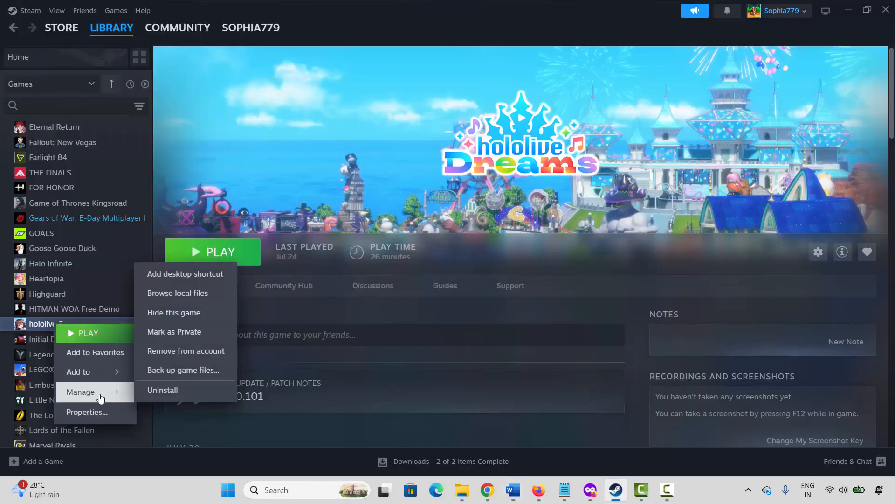
{"action": "left_click", "coordinate": [184, 297]}
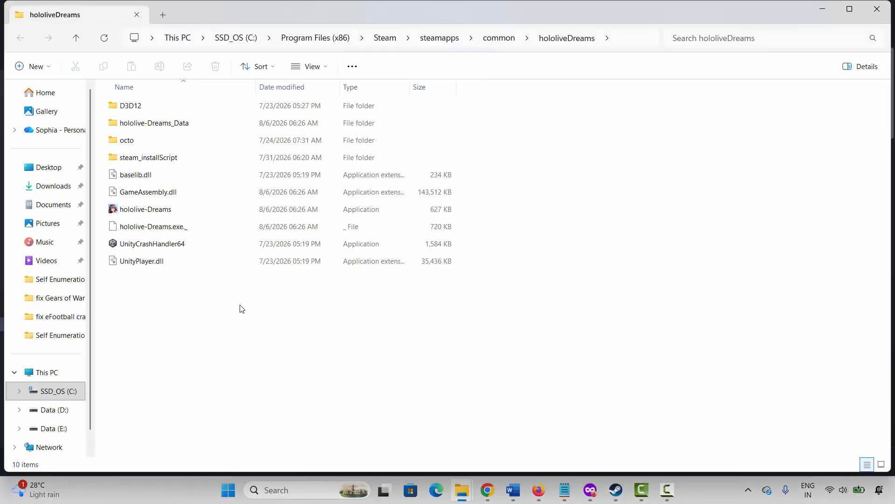
- In the hololive-Dreams application's compatibility properties, enable running as administrator, Windows 8 compatibility mode and disabling fullscreen optimizations
{"action": "left_click", "coordinate": [150, 210]}
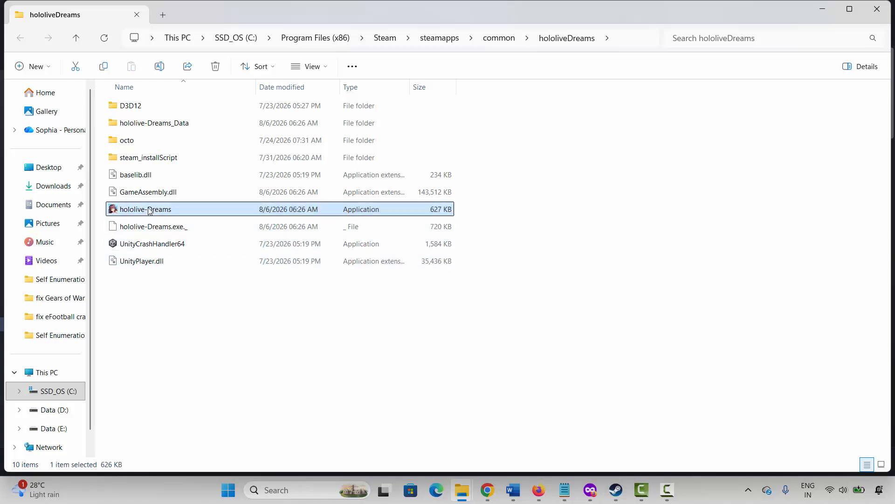
{"action": "right_click", "coordinate": [150, 210]}
{"action": "left_click", "coordinate": [196, 351]}
{"action": "left_click", "coordinate": [240, 185]}
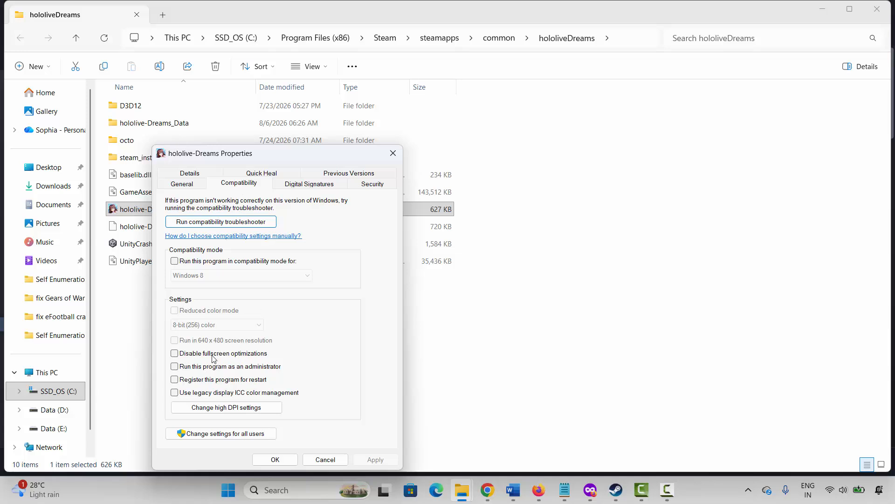
{"action": "left_click", "coordinate": [176, 367]}
{"action": "left_click", "coordinate": [230, 261]}
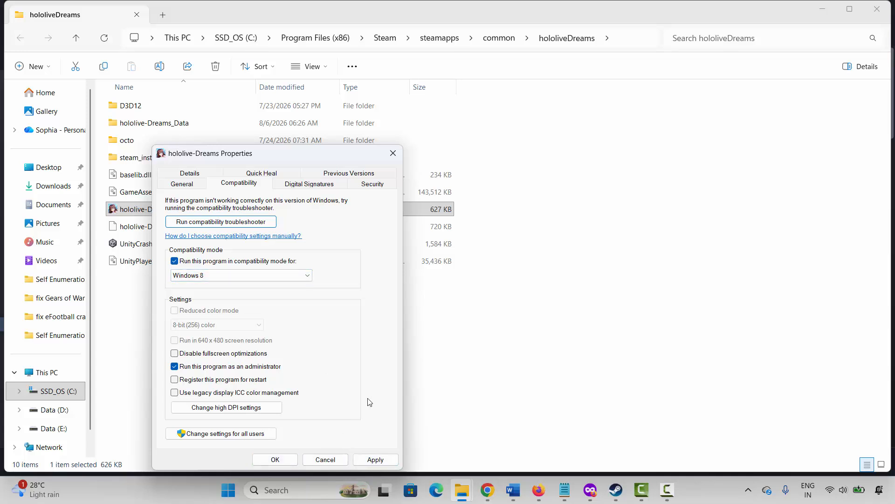
{"action": "left_click", "coordinate": [236, 354]}
- Clear the compatibility mode, fullscreen optimizations and administrator options, apply the change, and close the properties and the game folder
{"action": "left_click", "coordinate": [198, 262]}
{"action": "left_click", "coordinate": [236, 354]}
{"action": "left_click", "coordinate": [241, 367]}
{"action": "left_click", "coordinate": [375, 460]}
{"action": "left_click", "coordinate": [393, 153]}
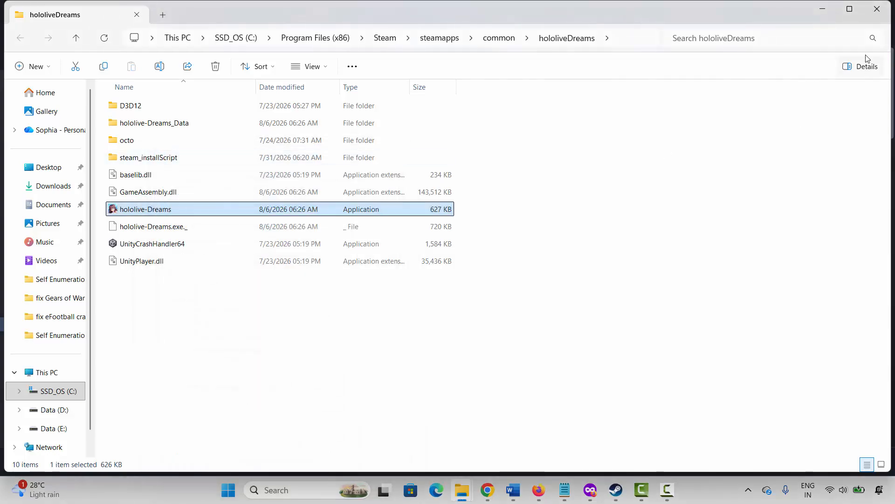
{"action": "left_click", "coordinate": [878, 8]}
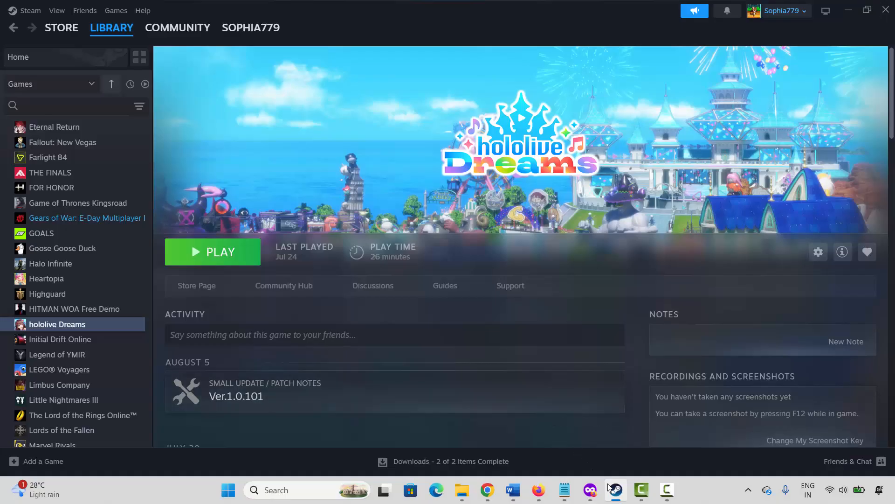
- Return to the Games content document in Word and view Method 5 on disabling in-game overlays
{"action": "left_click", "coordinate": [615, 489]}
{"action": "scroll", "coordinate": [269, 350], "scroll_direction": "down", "scroll_amount": 3}
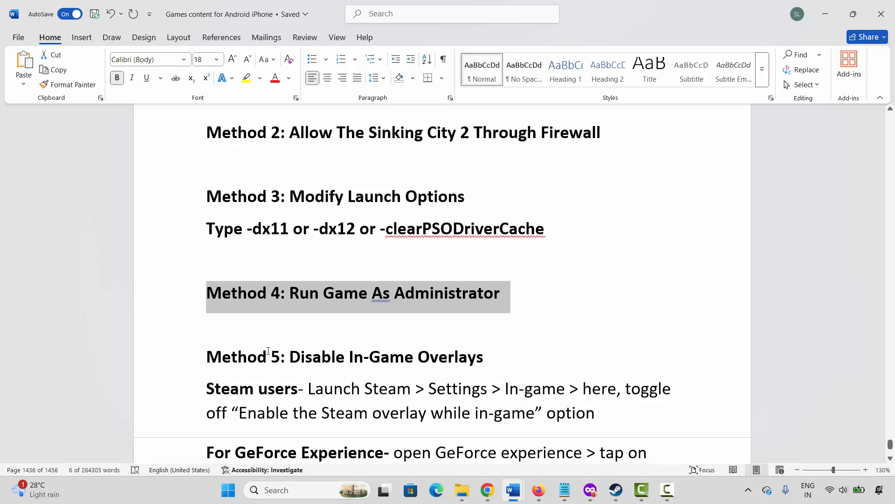
{"action": "scroll", "coordinate": [268, 351], "scroll_direction": "down", "scroll_amount": 3}
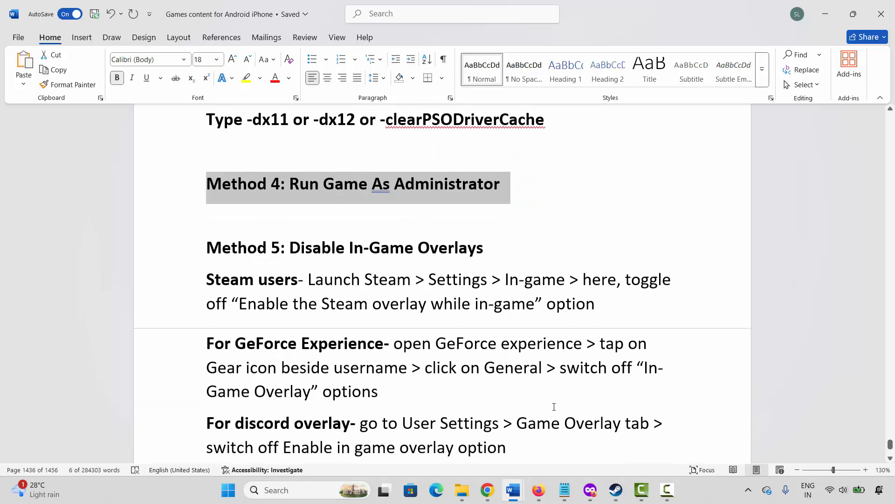
- In the Steam properties of hololive Dreams, switch the in-game Steam Overlay on and back off, and close the properties
{"action": "left_click", "coordinate": [616, 492]}
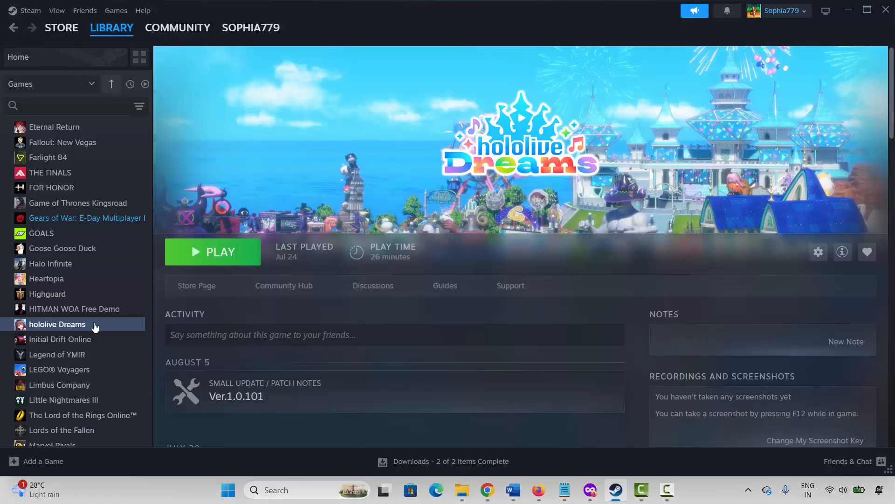
{"action": "right_click", "coordinate": [74, 327]}
{"action": "left_click", "coordinate": [119, 415]}
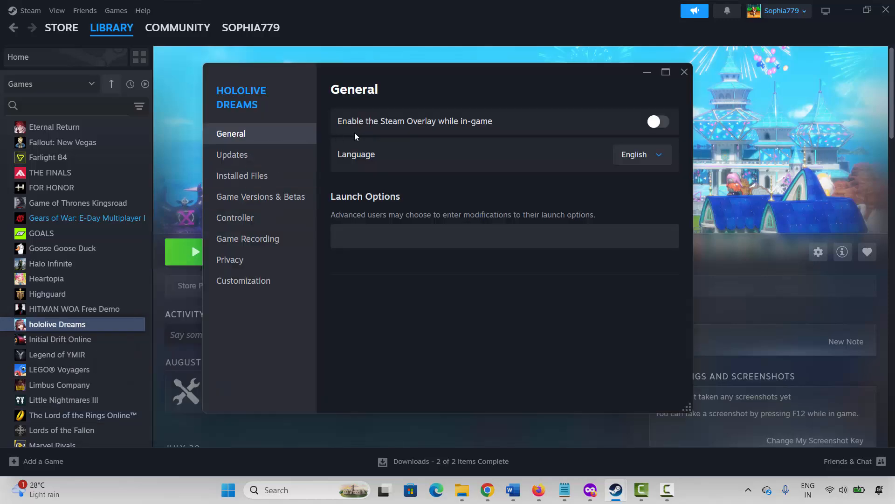
{"action": "left_click", "coordinate": [660, 122]}
{"action": "left_click", "coordinate": [660, 122]}
{"action": "left_click", "coordinate": [683, 73]}
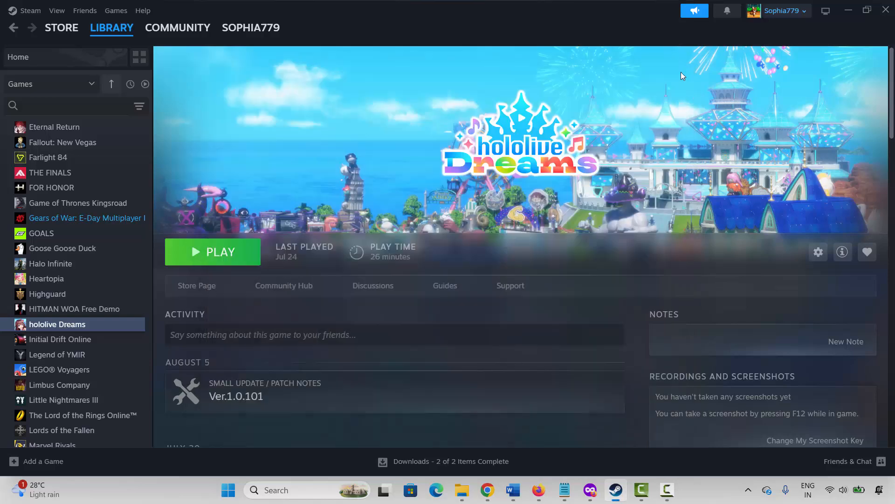
- Return to the Word document and highlight parts of the GeForce Experience and Discord overlay instructions under Method 5
{"action": "left_click", "coordinate": [616, 490]}
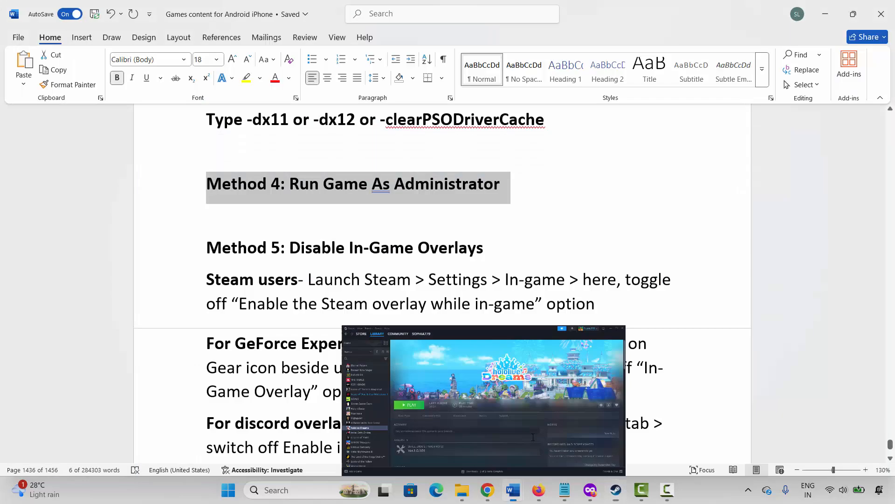
{"action": "left_click_drag", "start_coordinate": [219, 344], "coordinate": [386, 345]}
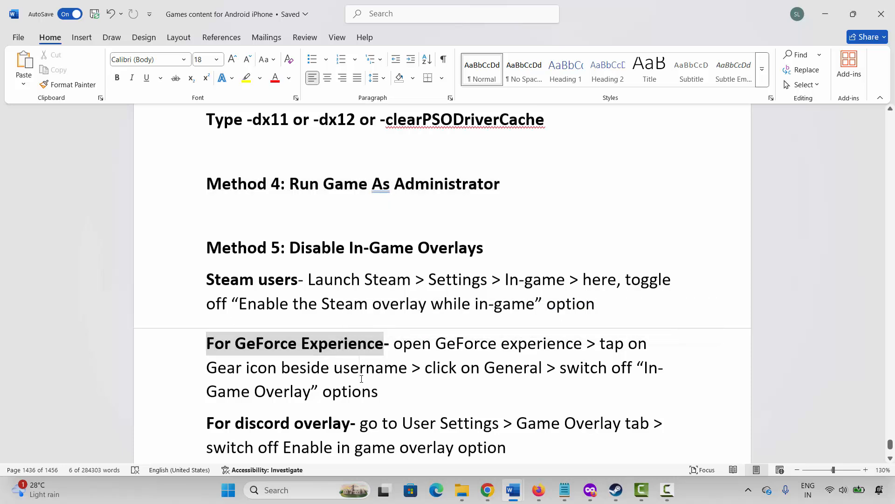
{"action": "left_click", "coordinate": [359, 368]}
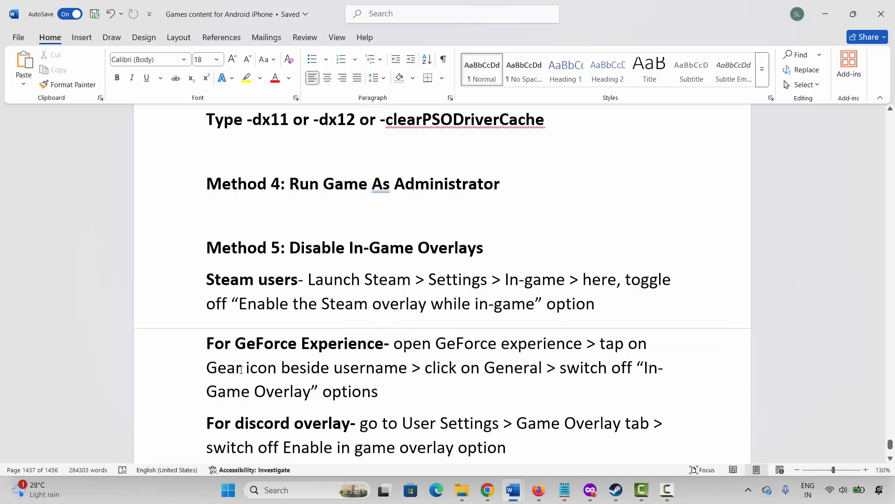
{"action": "left_click_drag", "start_coordinate": [241, 370], "coordinate": [546, 369]}
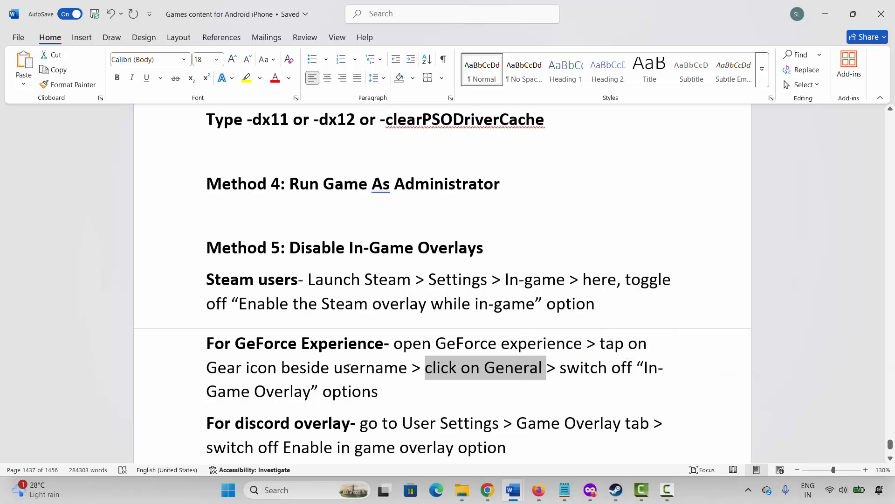
{"action": "left_click_drag", "start_coordinate": [207, 392], "coordinate": [302, 396]}
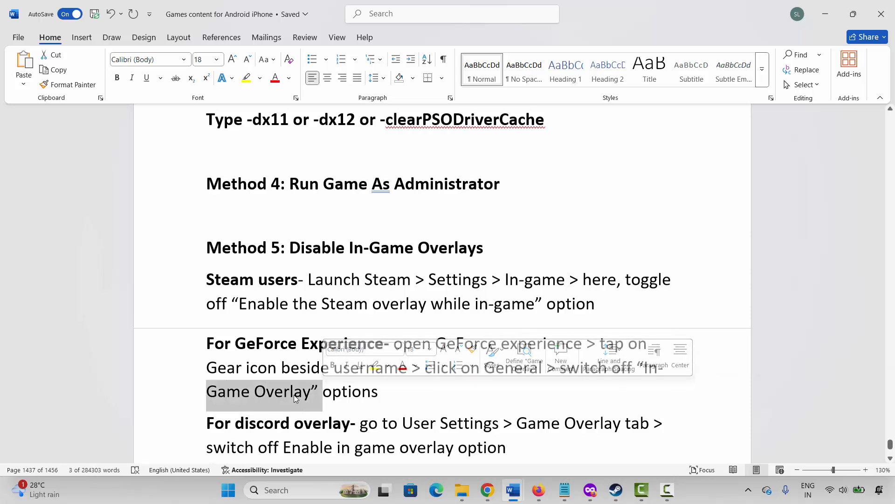
{"action": "scroll", "coordinate": [294, 394], "scroll_direction": "down", "scroll_amount": 1}
{"action": "left_click_drag", "start_coordinate": [501, 388], "coordinate": [394, 392]}
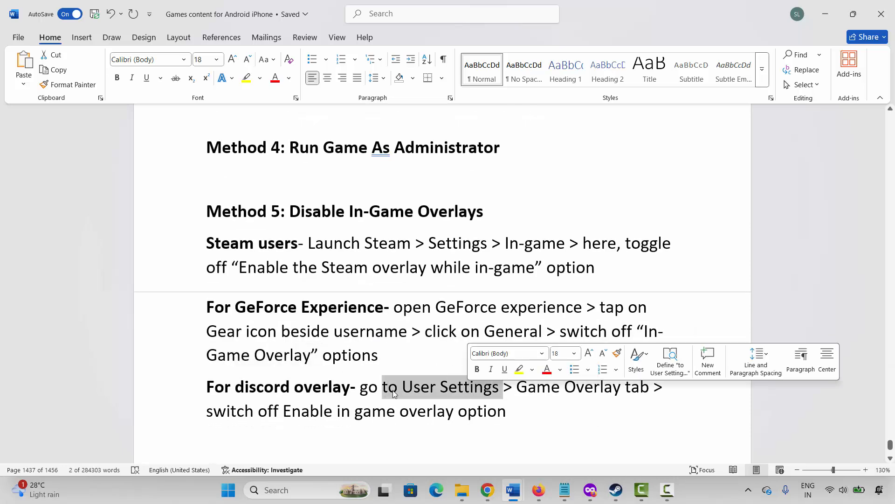
{"action": "left_click_drag", "start_coordinate": [206, 411], "coordinate": [381, 413]}
{"action": "left_click", "coordinate": [319, 380]}
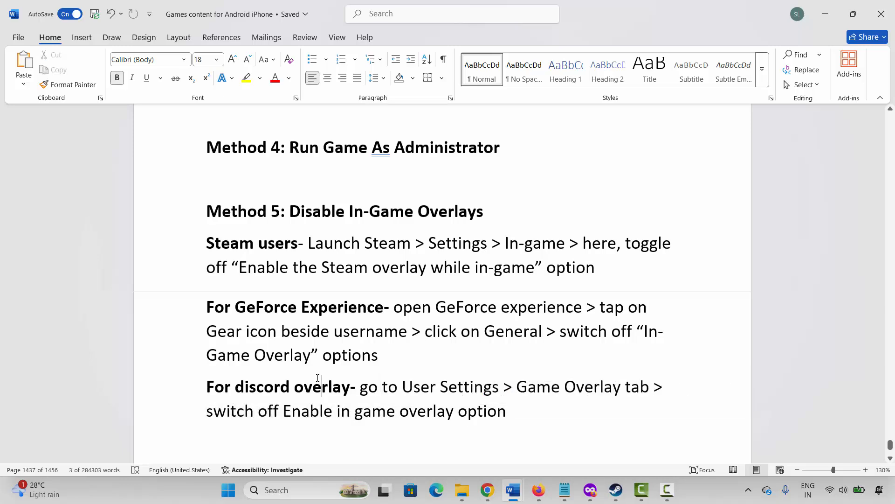
- Go through the first bullets of Method 6, highlighting the instruction to run %localappdata% and pointing out the SinkingCity2 folder
{"action": "scroll", "coordinate": [318, 378], "scroll_direction": "down", "scroll_amount": 2}
{"action": "scroll", "coordinate": [317, 378], "scroll_direction": "down", "scroll_amount": 2}
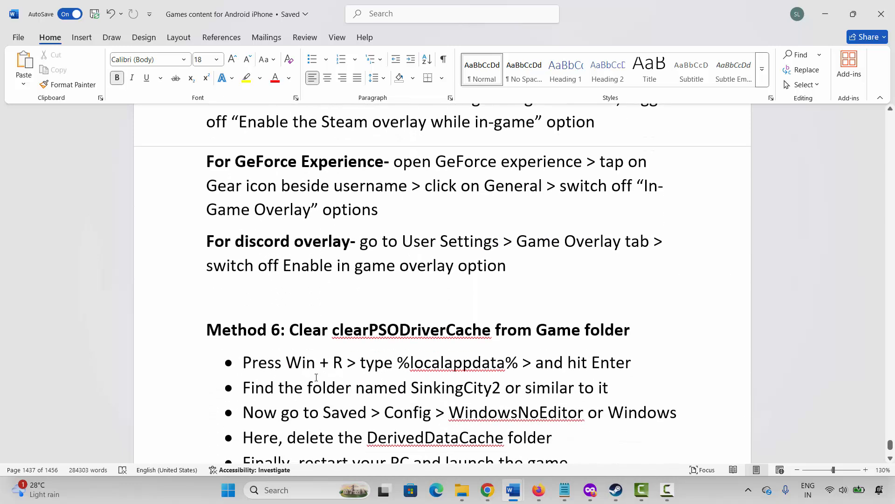
{"action": "scroll", "coordinate": [316, 377], "scroll_direction": "down", "scroll_amount": 1}
{"action": "scroll", "coordinate": [316, 377], "scroll_direction": "down", "scroll_amount": 1}
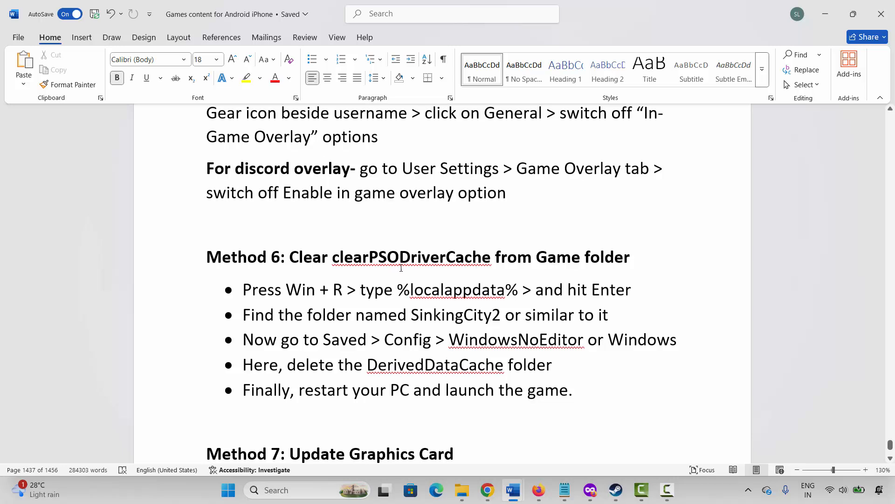
{"action": "left_click", "coordinate": [361, 281]}
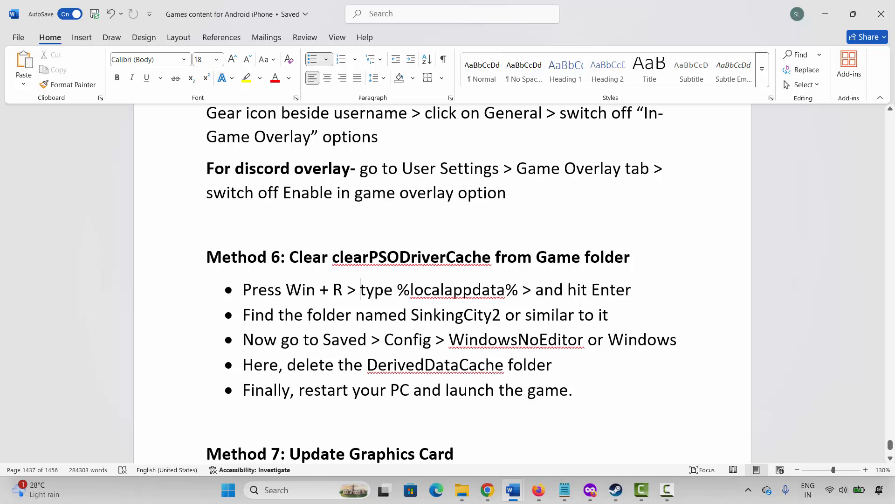
{"action": "left_click_drag", "start_coordinate": [287, 289], "coordinate": [518, 295]}
{"action": "left_click", "coordinate": [407, 295]}
{"action": "left_click", "coordinate": [501, 315]}
- Go through the remaining Method 6 bullets, highlighting the Saved and WindowsNoEditor folders and the instruction to restart the PC
{"action": "left_click_drag", "start_coordinate": [309, 339], "coordinate": [368, 342]}
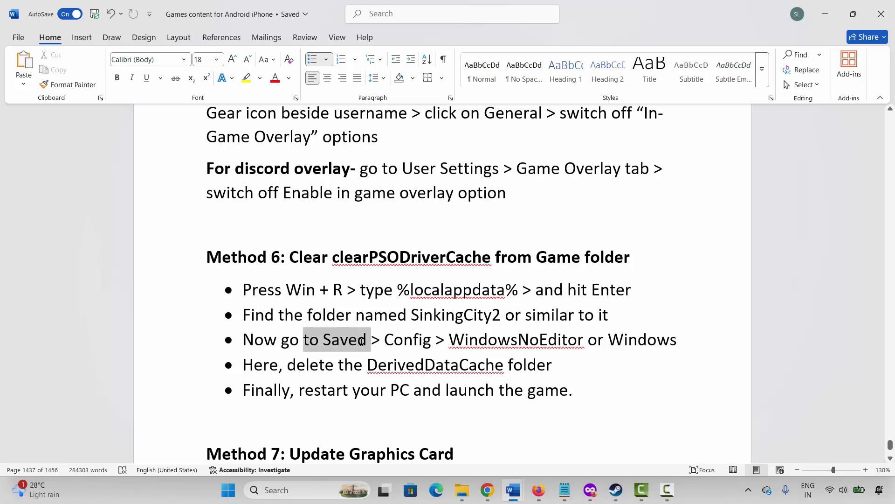
{"action": "left_click", "coordinate": [401, 344]}
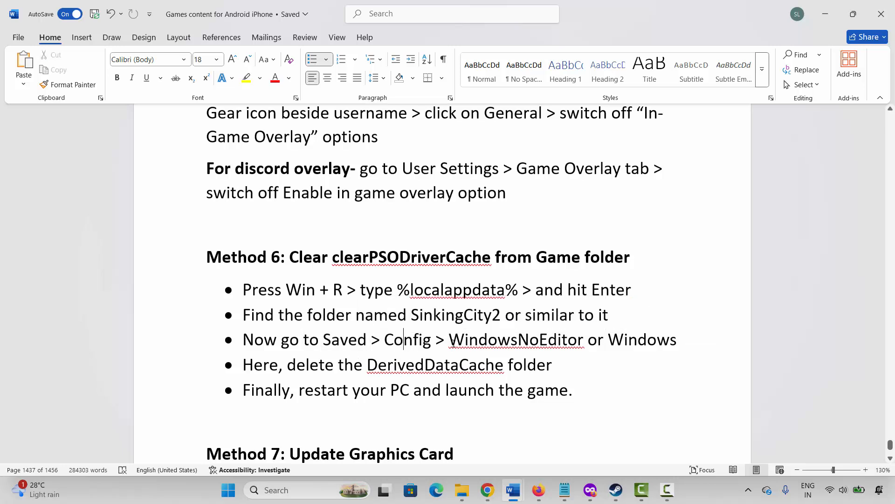
{"action": "left_click_drag", "start_coordinate": [466, 343], "coordinate": [572, 343]}
{"action": "left_click", "coordinate": [513, 365]}
{"action": "left_click_drag", "start_coordinate": [313, 389], "coordinate": [413, 390]}
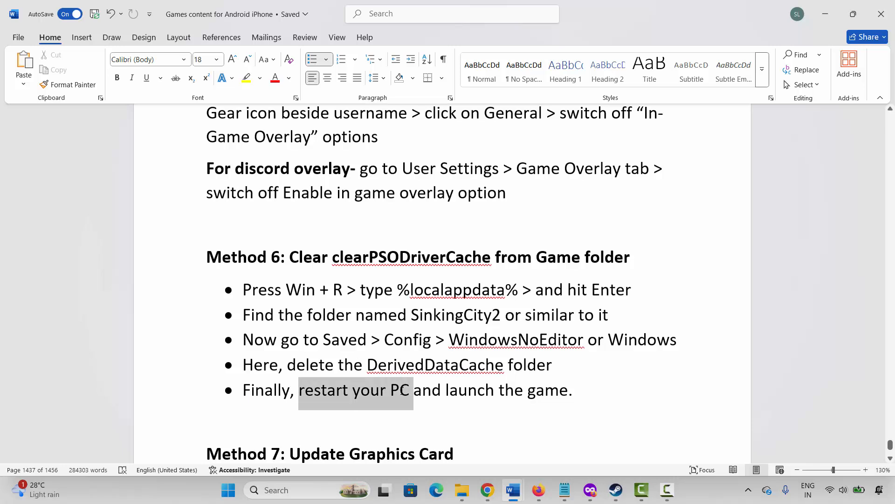
{"action": "left_click", "coordinate": [310, 364]}
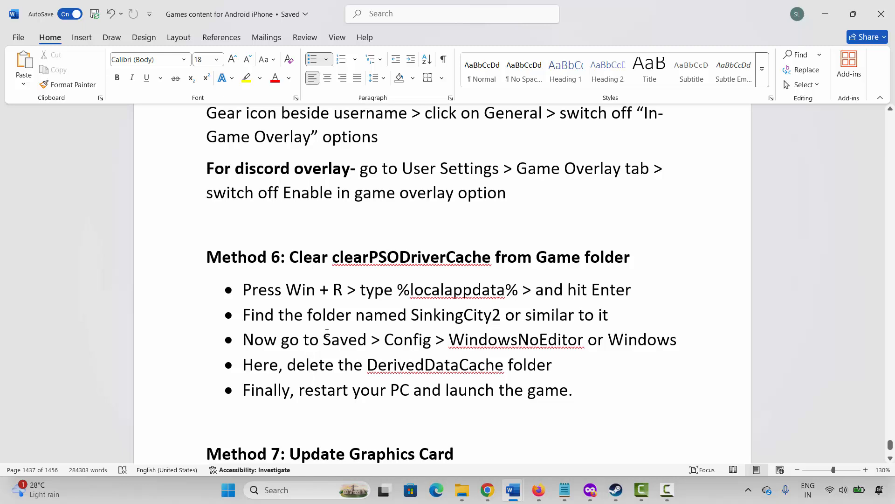
- View the graphics driver download links under Method 7, marking part of the NVIDIA entry
{"action": "scroll", "coordinate": [329, 334], "scroll_direction": "down", "scroll_amount": 5}
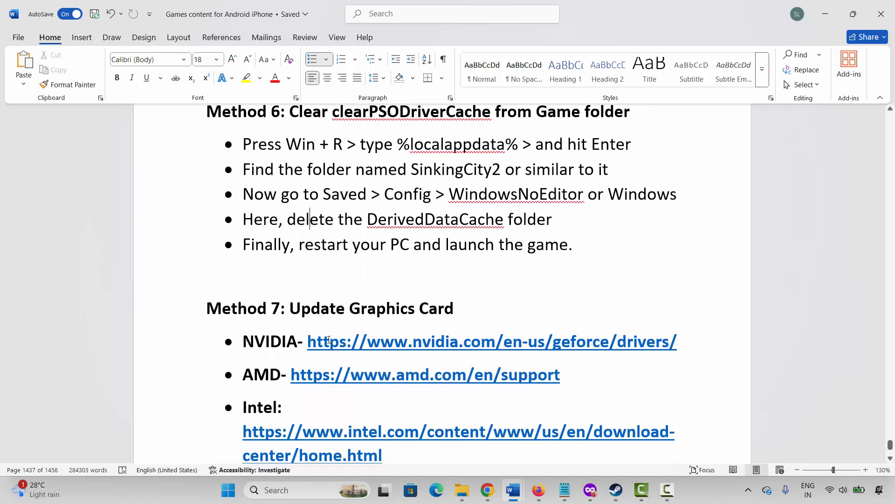
{"action": "scroll", "coordinate": [279, 318], "scroll_direction": "down", "scroll_amount": 1}
{"action": "left_click", "coordinate": [261, 303]}
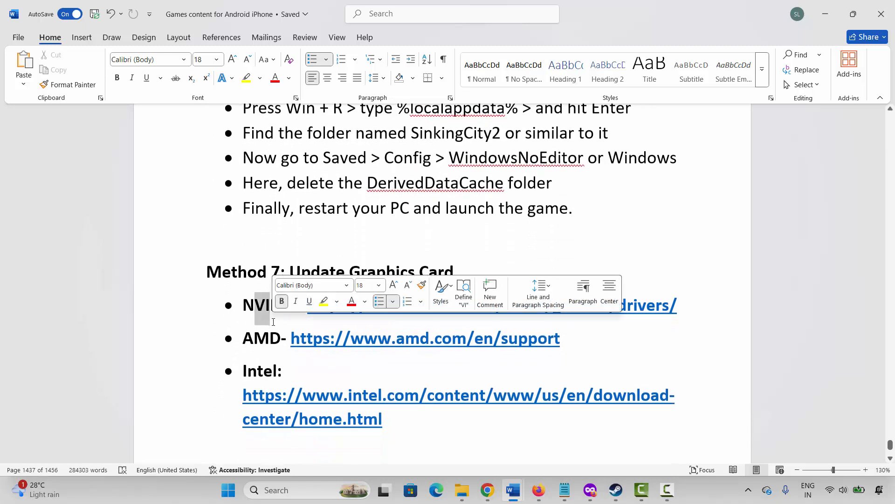
- In Device Manager, search automatically for an updated driver for the Intel(R) UHD Graphics display adapter and close the windows
{"action": "left_click", "coordinate": [281, 497]}
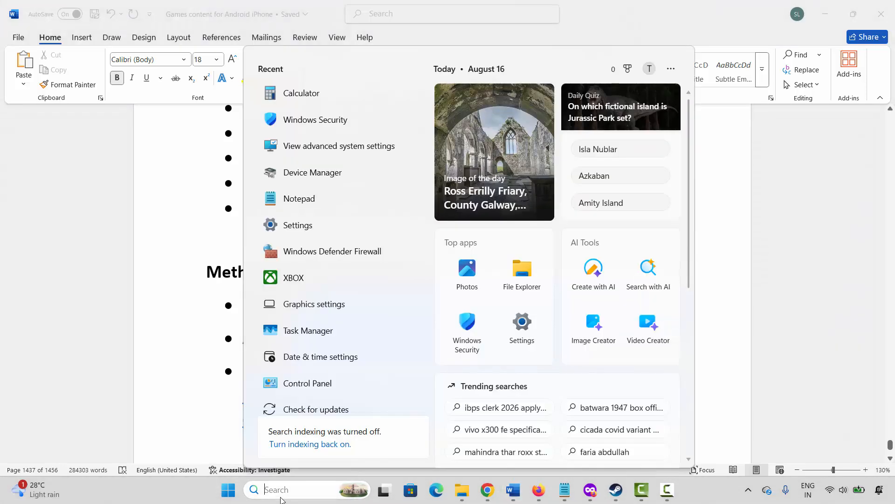
{"action": "left_click", "coordinate": [317, 173]}
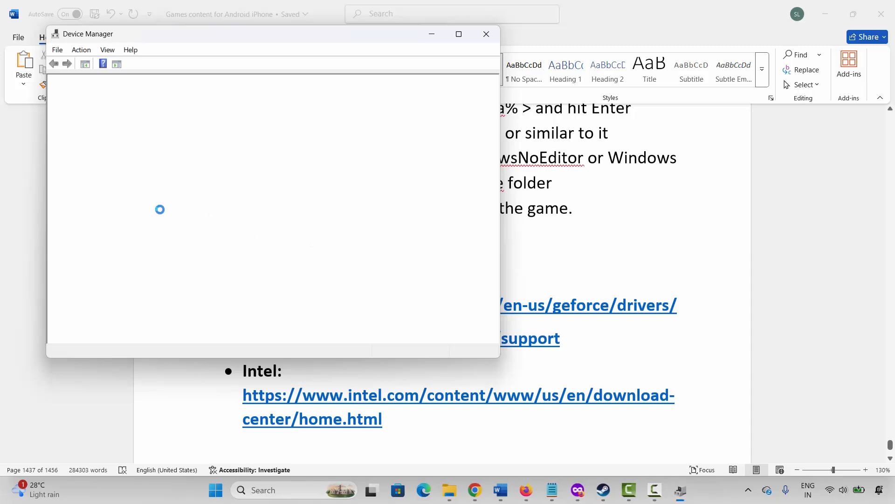
{"action": "left_click", "coordinate": [65, 166]}
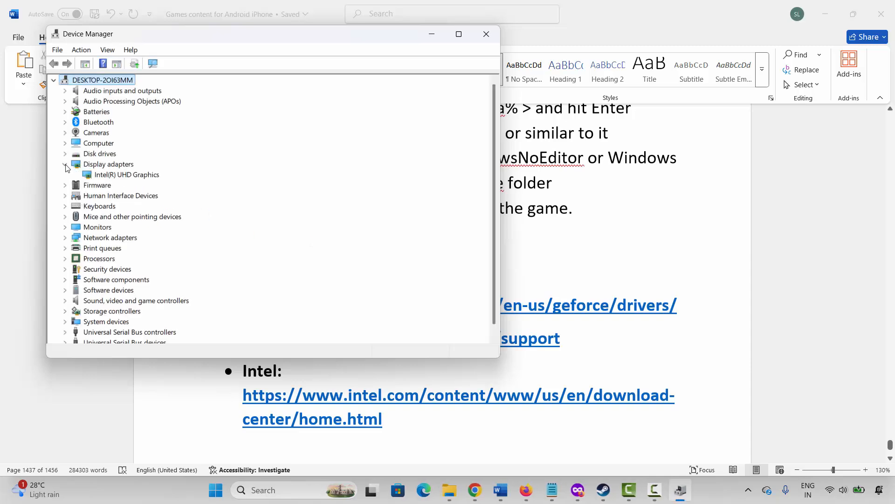
{"action": "left_click", "coordinate": [113, 177]}
{"action": "right_click", "coordinate": [114, 177]}
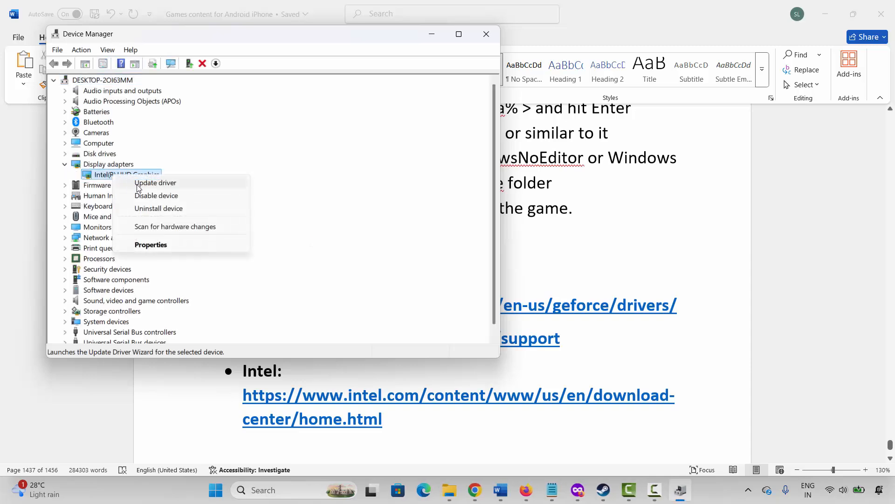
{"action": "left_click", "coordinate": [137, 185]}
{"action": "left_click", "coordinate": [235, 178]}
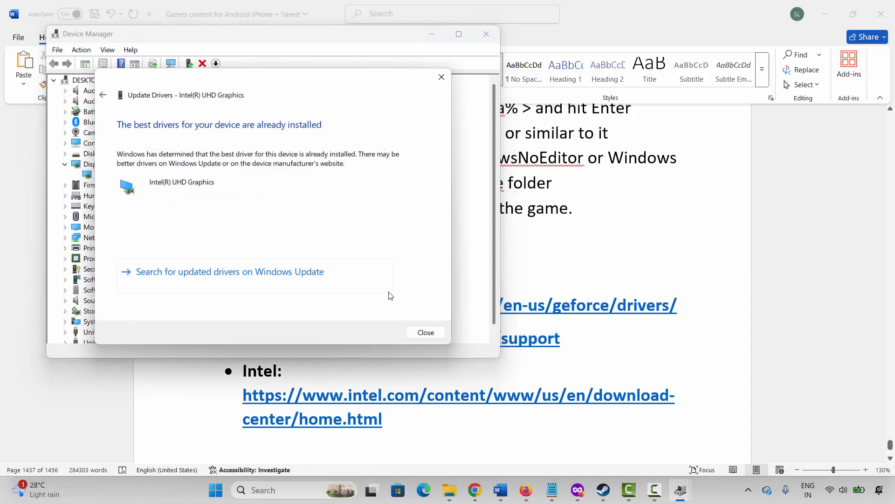
{"action": "left_click", "coordinate": [426, 332]}
{"action": "left_click", "coordinate": [487, 33]}
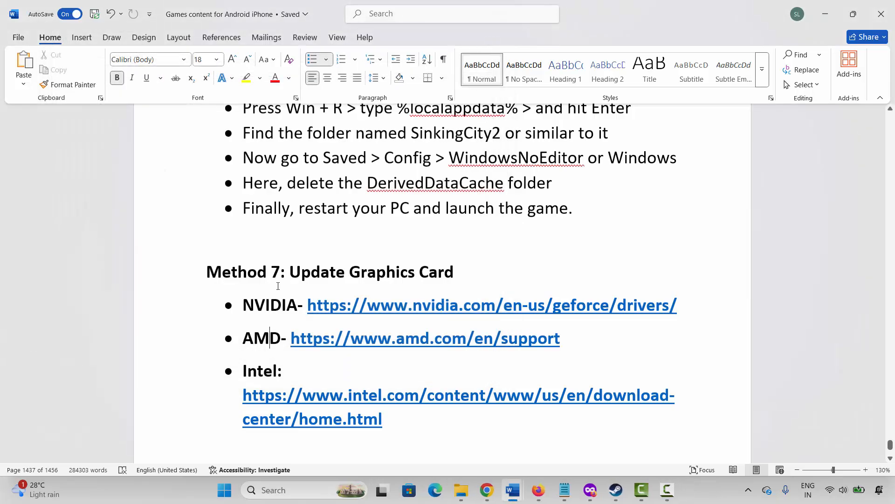
- Mark the NVIDIA and AMD driver entries under Method 7 and continue to the Method 8 heading
{"action": "left_click_drag", "start_coordinate": [256, 306], "coordinate": [273, 346]}
{"action": "left_click", "coordinate": [257, 341]}
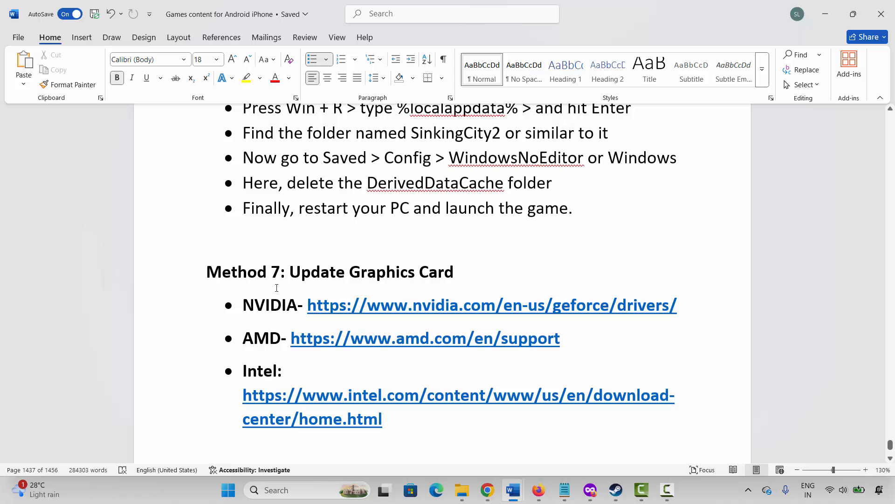
{"action": "scroll", "coordinate": [280, 290], "scroll_direction": "down", "scroll_amount": 5}
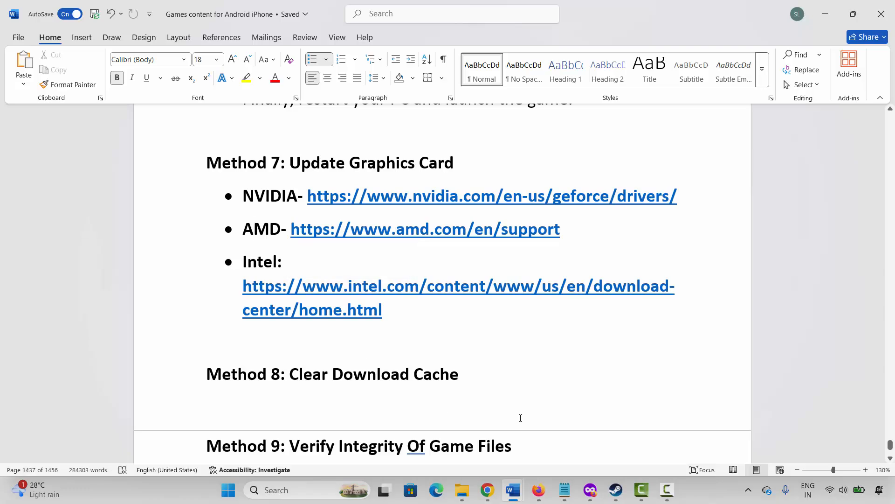
- Switch to Steam, bring up Clear Download Cache in the Downloads settings, dismiss it without confirming, and return to Word
{"action": "left_click", "coordinate": [615, 489]}
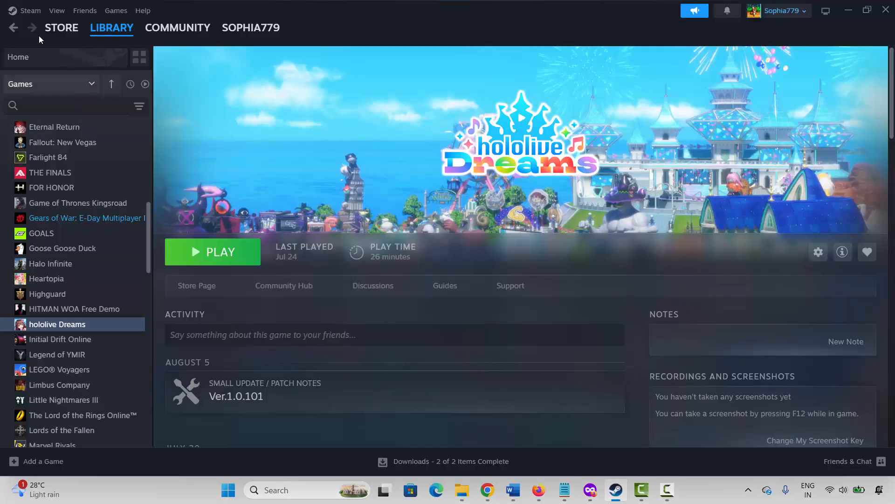
{"action": "left_click", "coordinate": [27, 11]}
{"action": "left_click", "coordinate": [40, 129]}
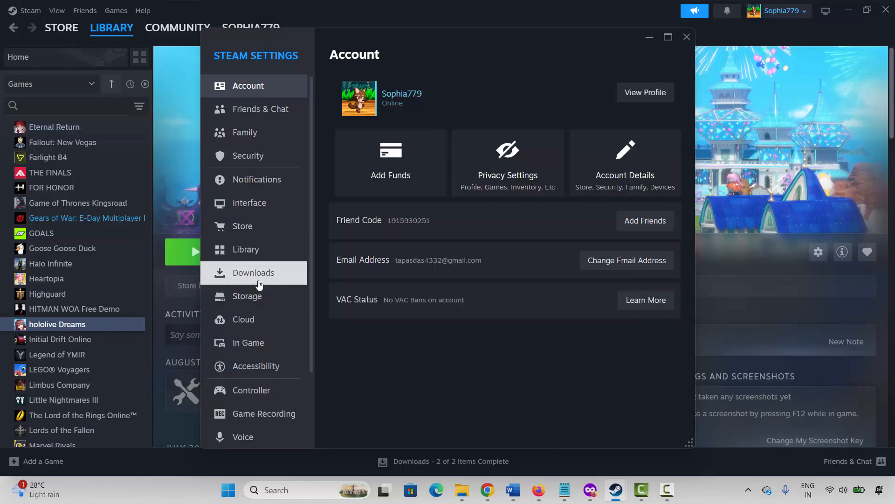
{"action": "left_click", "coordinate": [258, 280]}
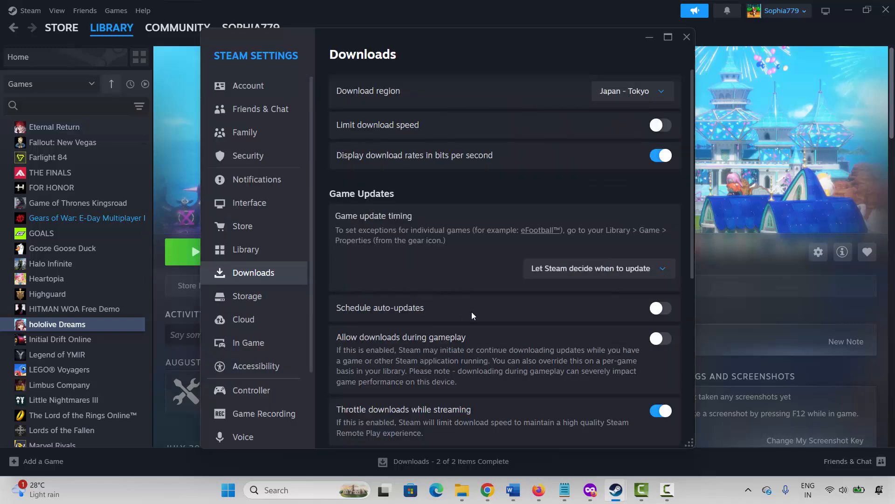
{"action": "scroll", "coordinate": [472, 312], "scroll_direction": "down", "scroll_amount": 3}
{"action": "left_click", "coordinate": [633, 291]}
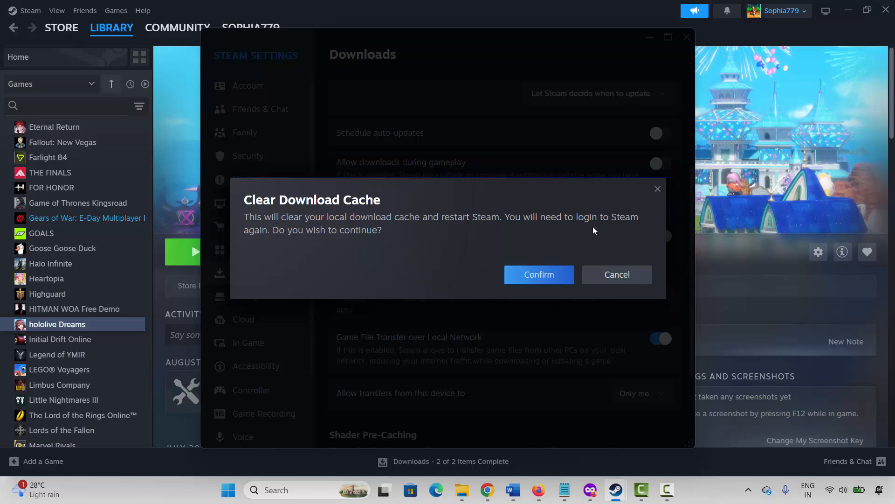
{"action": "left_click", "coordinate": [658, 190]}
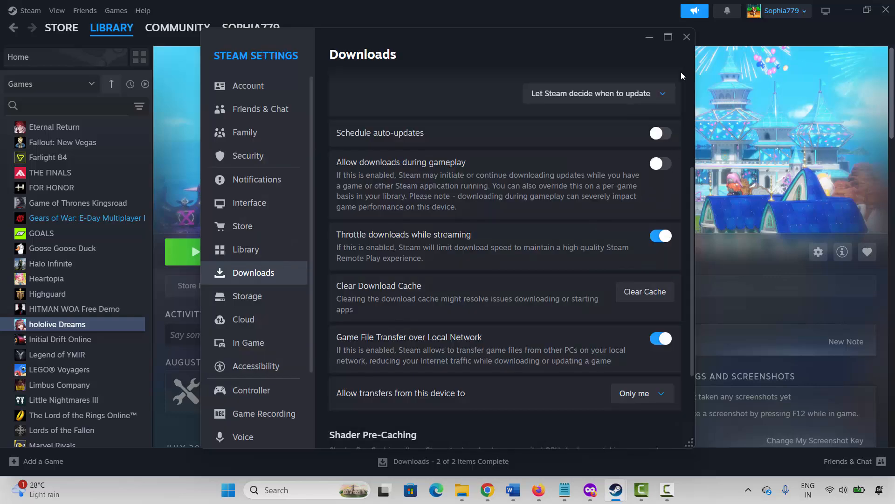
{"action": "left_click", "coordinate": [687, 37]}
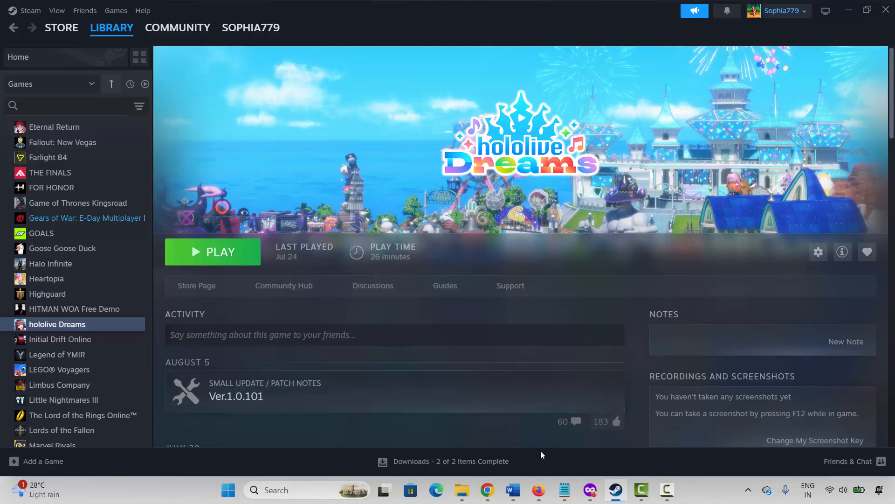
{"action": "left_click", "coordinate": [616, 489]}
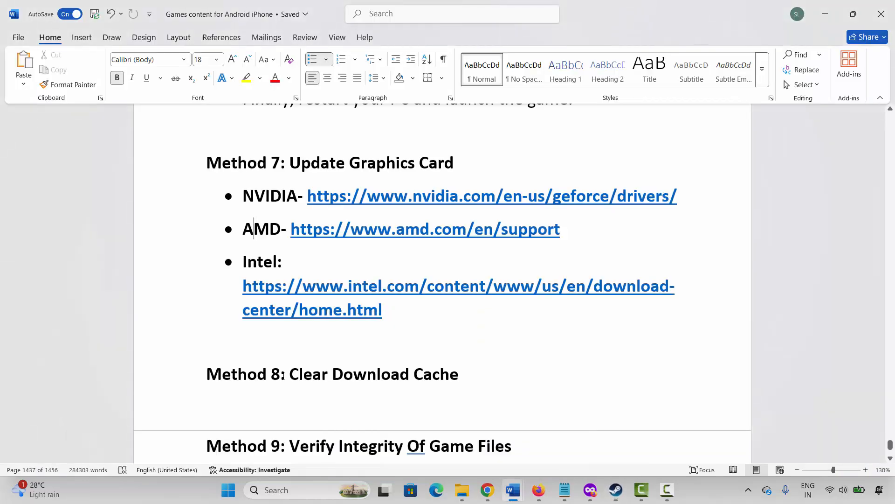
- For Method 9, view the verify-integrity option in Steam's Installed Files properties for hololive Dreams, and return to Word
{"action": "scroll", "coordinate": [283, 376], "scroll_direction": "down", "scroll_amount": 1}
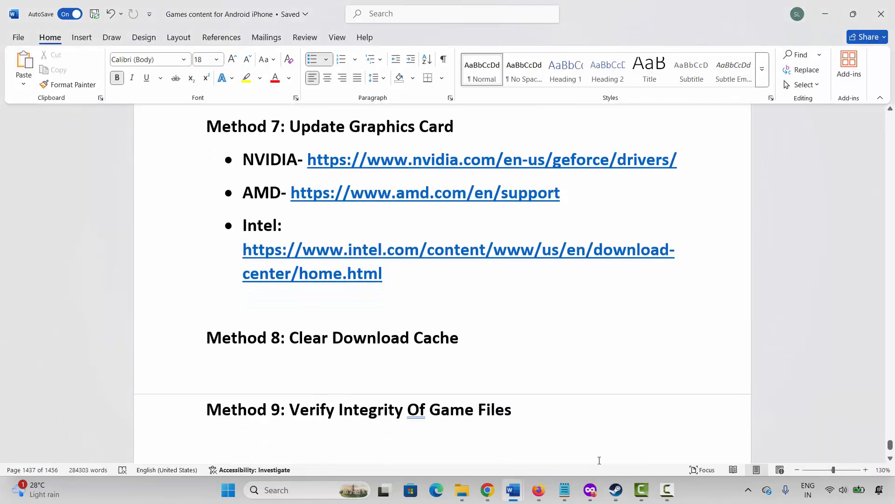
{"action": "left_click", "coordinate": [616, 489]}
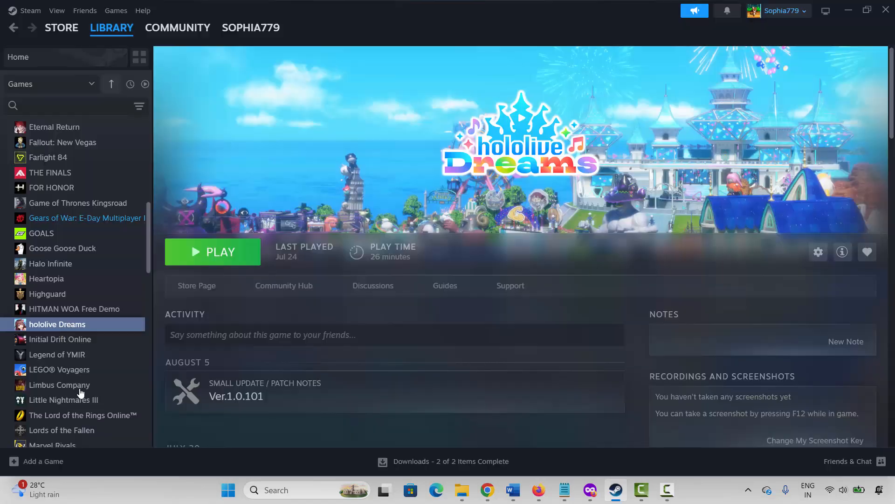
{"action": "right_click", "coordinate": [58, 325]}
{"action": "left_click", "coordinate": [83, 415]}
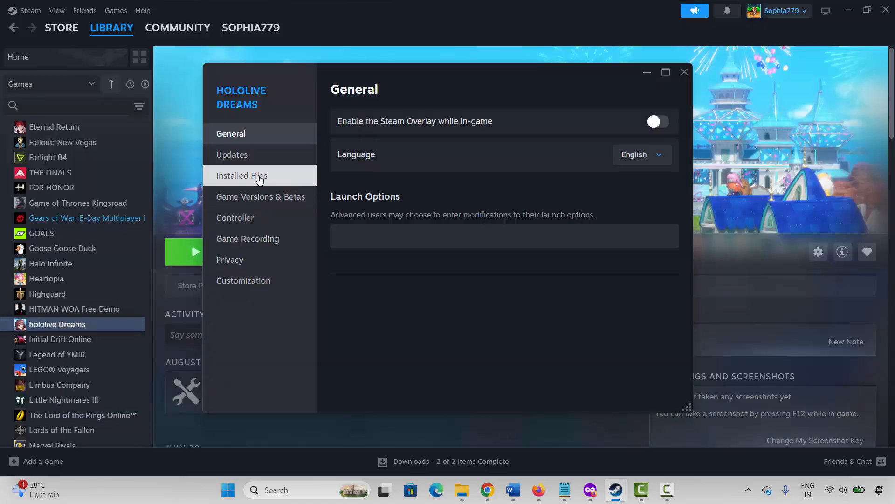
{"action": "left_click", "coordinate": [259, 178]}
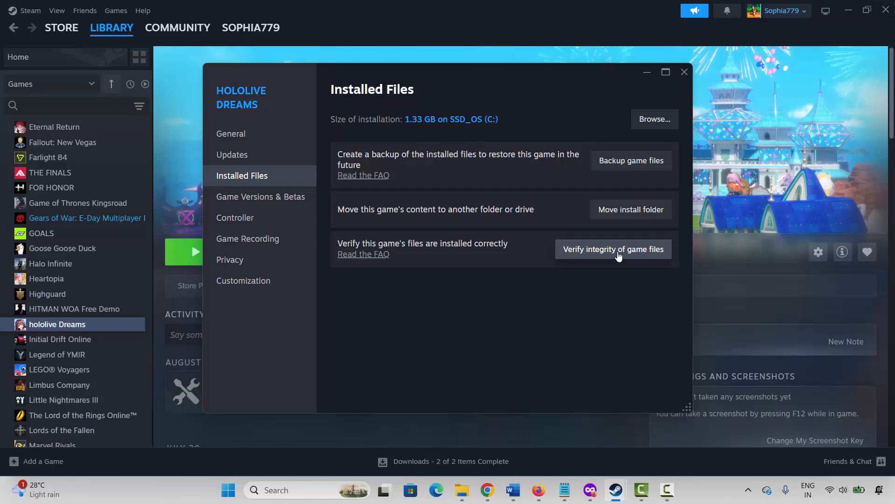
{"action": "left_click", "coordinate": [685, 73]}
{"action": "left_click", "coordinate": [617, 490]}
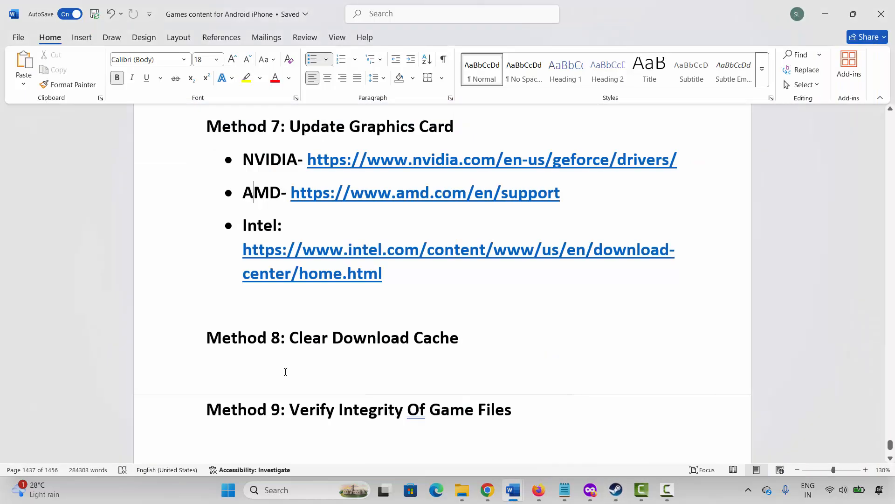
- Go to Method 10 and open its Microsoft Visual C++ redistributable link in Chrome
{"action": "scroll", "coordinate": [286, 372], "scroll_direction": "down", "scroll_amount": 5}
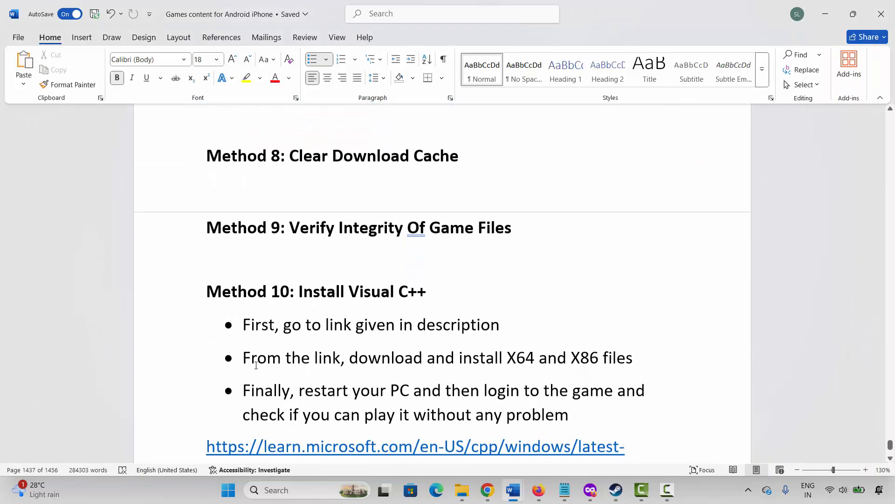
{"action": "scroll", "coordinate": [256, 365], "scroll_direction": "down", "scroll_amount": 4}
{"action": "scroll", "coordinate": [245, 344], "scroll_direction": "up", "scroll_amount": 3}
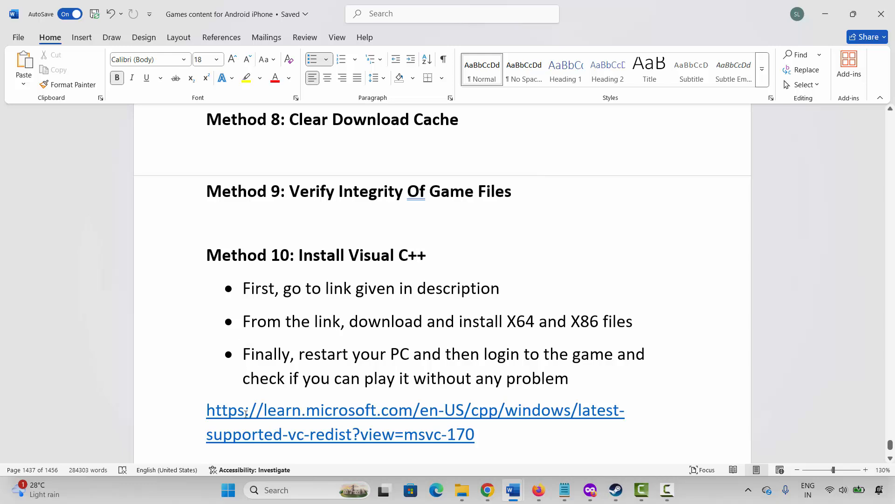
{"action": "left_click_drag", "start_coordinate": [211, 409], "coordinate": [483, 441]}
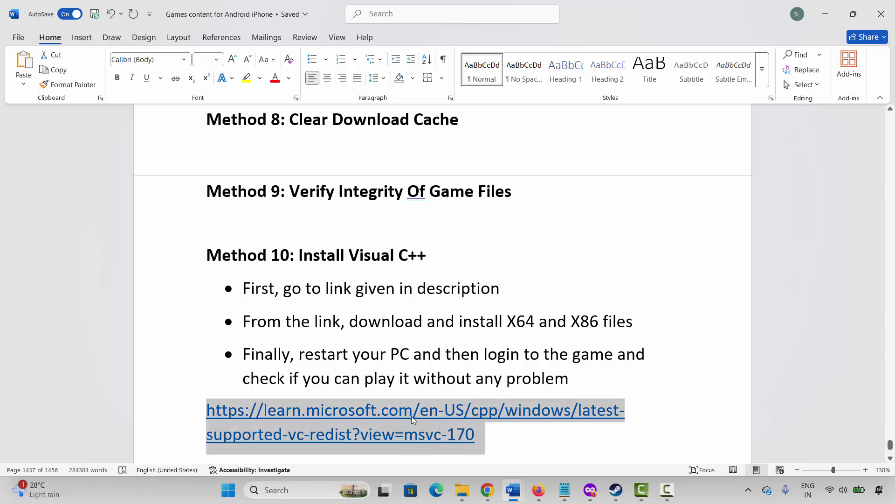
{"action": "right_click", "coordinate": [405, 435]}
{"action": "left_click", "coordinate": [448, 250]}
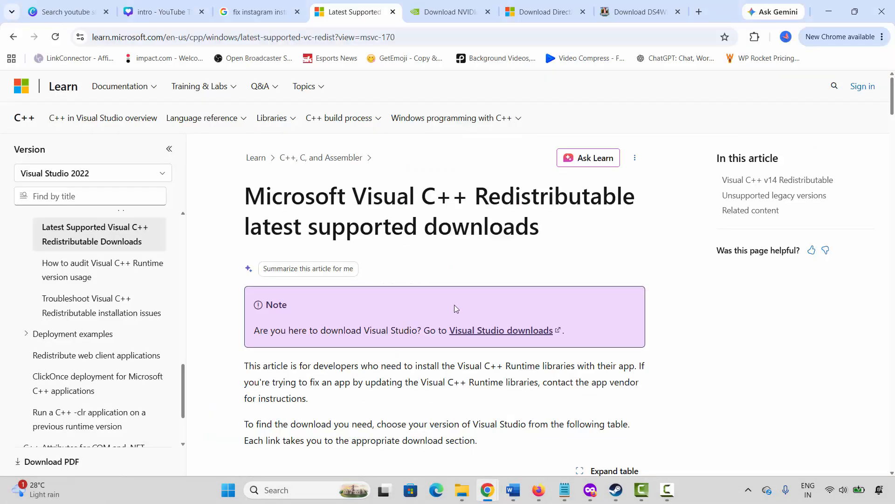
- Download the X86 Visual C++ v14 Redistributable from the latest supported version table, install it, and close the setup
{"action": "scroll", "coordinate": [413, 263], "scroll_direction": "down", "scroll_amount": 20}
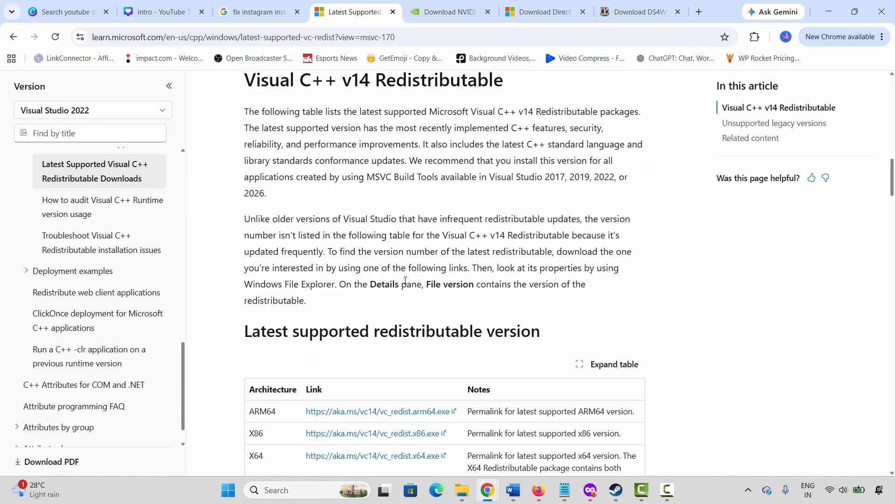
{"action": "left_click", "coordinate": [381, 153]}
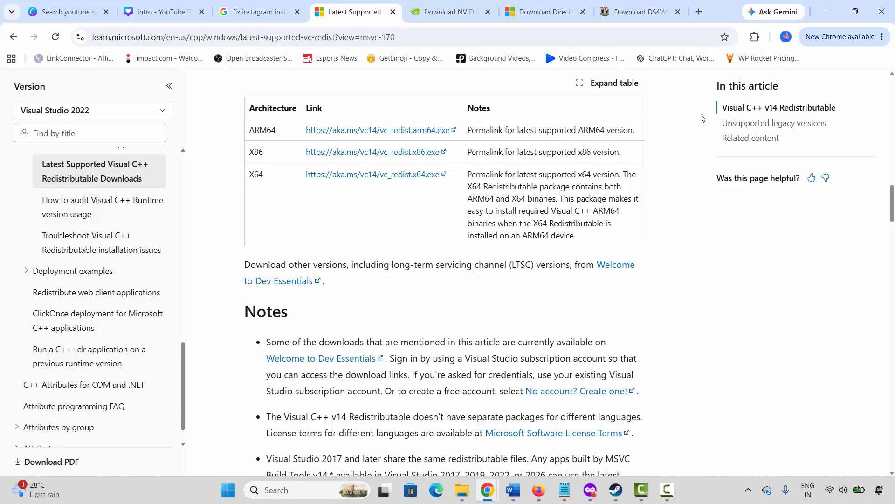
{"action": "left_click", "coordinate": [643, 68]}
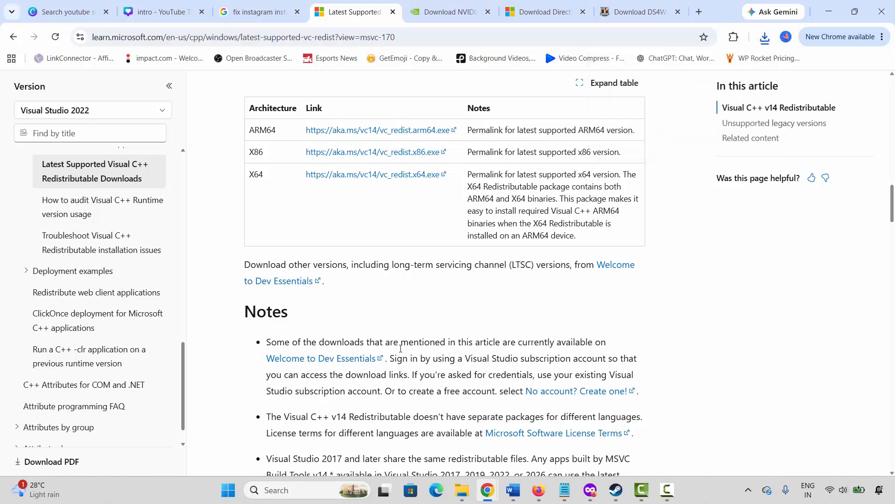
{"action": "left_click", "coordinate": [461, 308]}
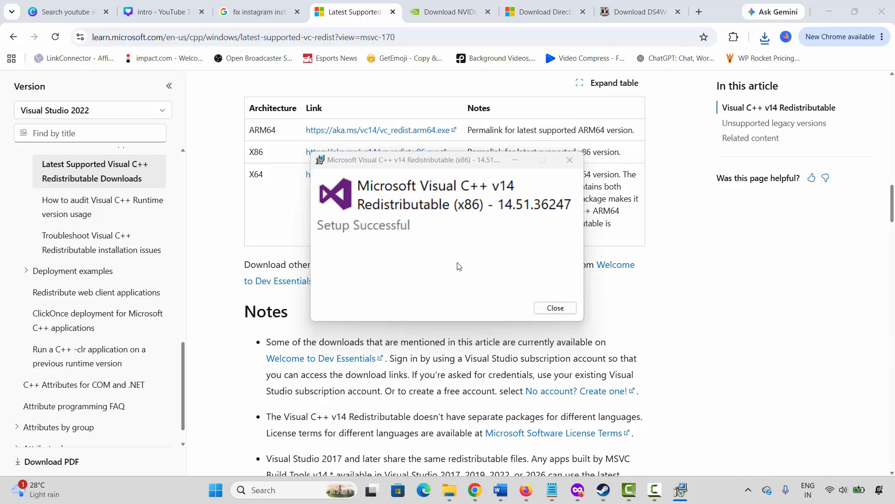
{"action": "left_click", "coordinate": [556, 308]}
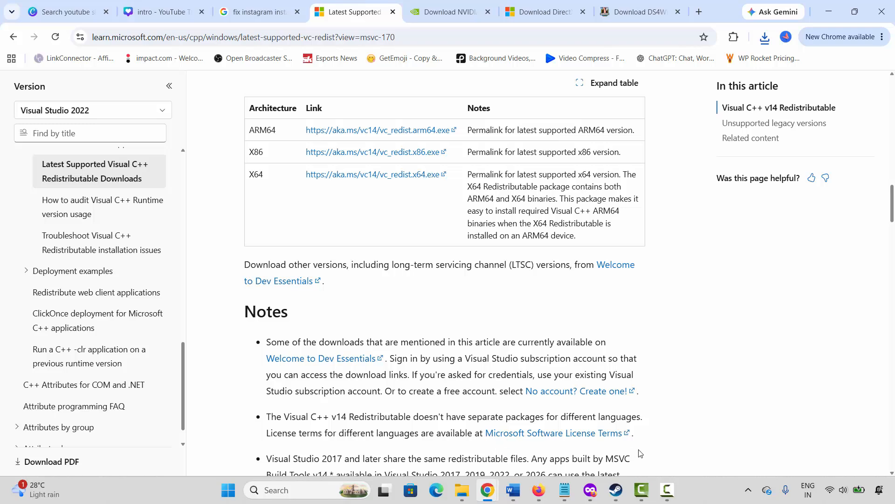
- Return to the Word document and go through the rest of Method 10 and the Method 11 and 12 headings
{"action": "left_click", "coordinate": [616, 490]}
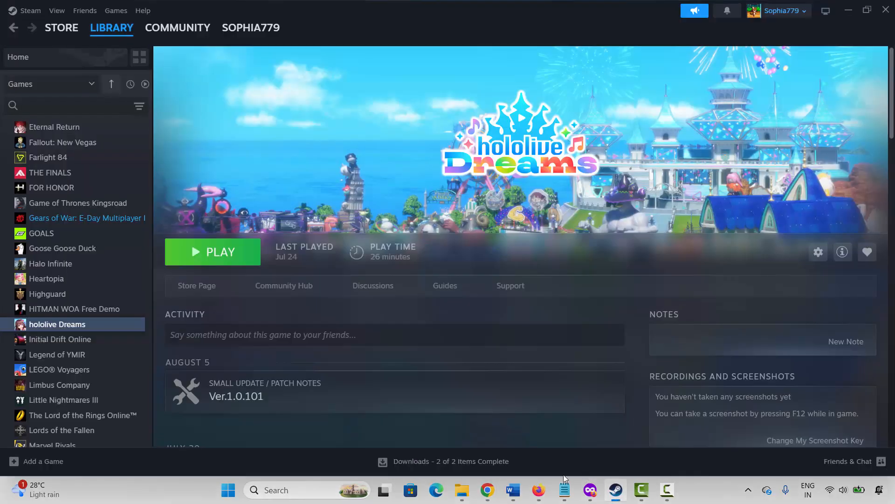
{"action": "mouse_move", "coordinate": [513, 490]}
{"action": "left_click", "coordinate": [576, 420]}
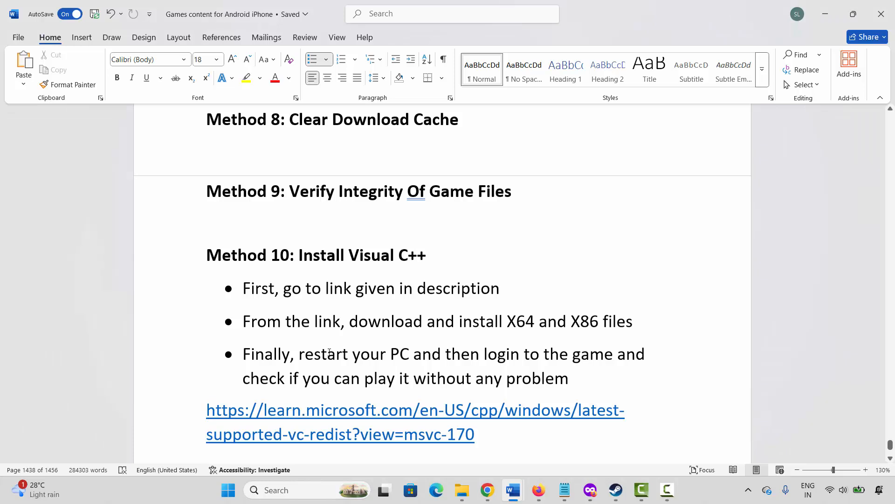
{"action": "scroll", "coordinate": [329, 353], "scroll_direction": "down", "scroll_amount": 3}
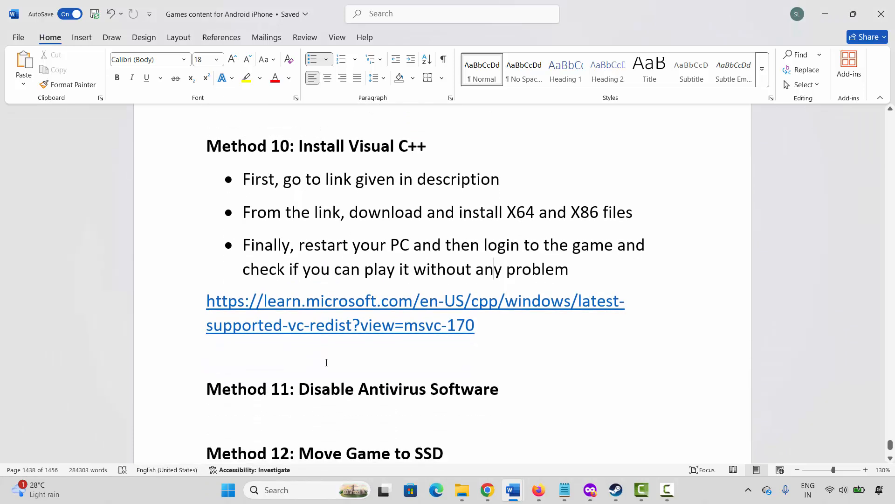
{"action": "scroll", "coordinate": [326, 362], "scroll_direction": "up", "scroll_amount": 1}
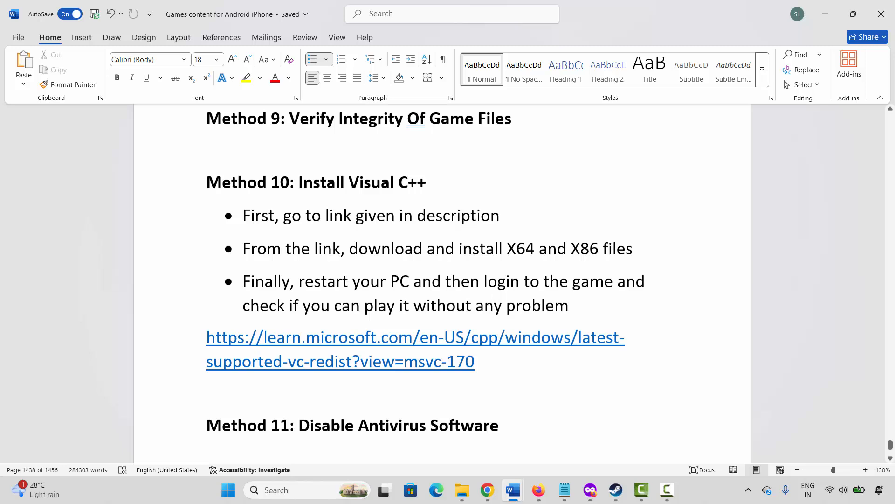
{"action": "scroll", "coordinate": [331, 284], "scroll_direction": "down", "scroll_amount": 2}
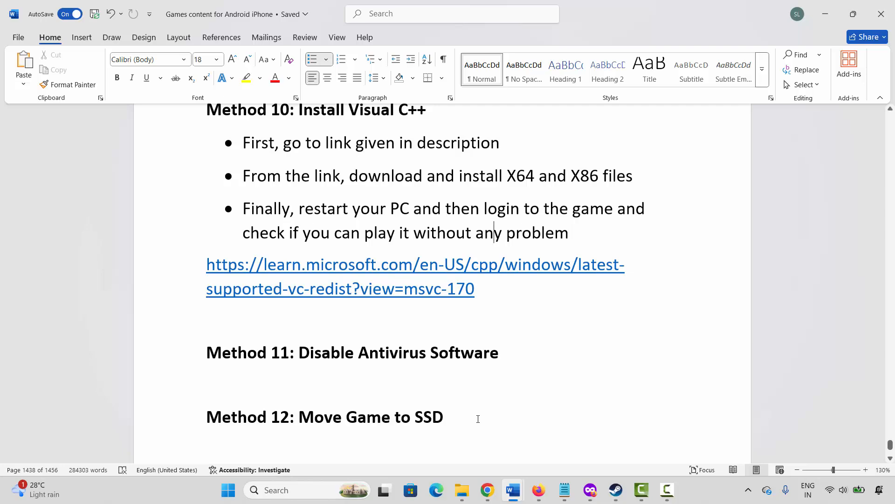
- Switch to Steam and show the games stored on the Data (E:) drive in its storage settings
{"action": "left_click", "coordinate": [616, 489]}
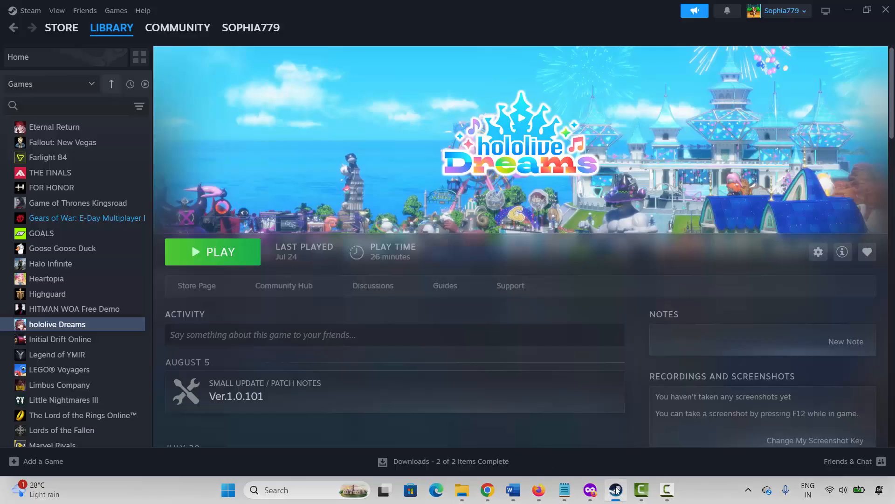
{"action": "left_click", "coordinate": [30, 12]}
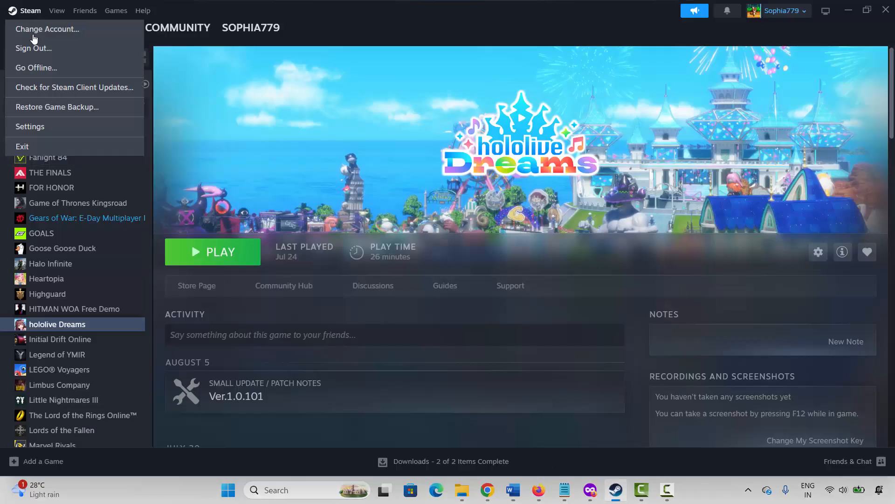
{"action": "left_click", "coordinate": [52, 129]}
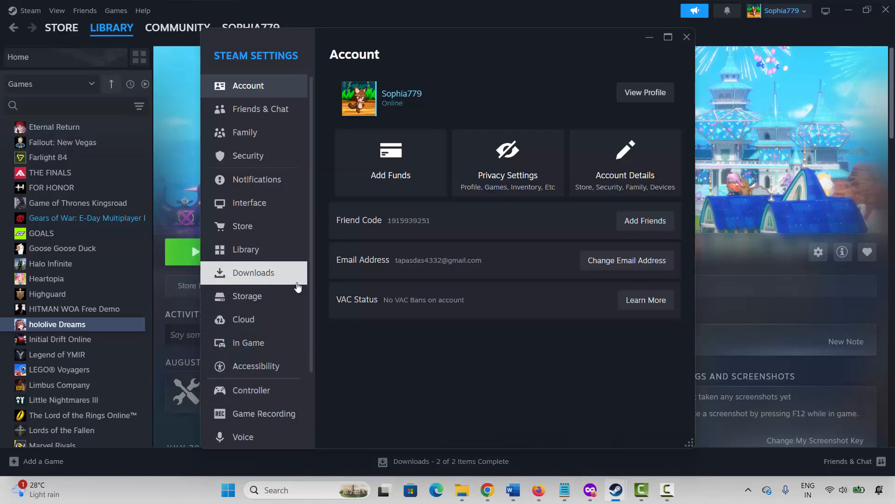
{"action": "left_click", "coordinate": [259, 299]}
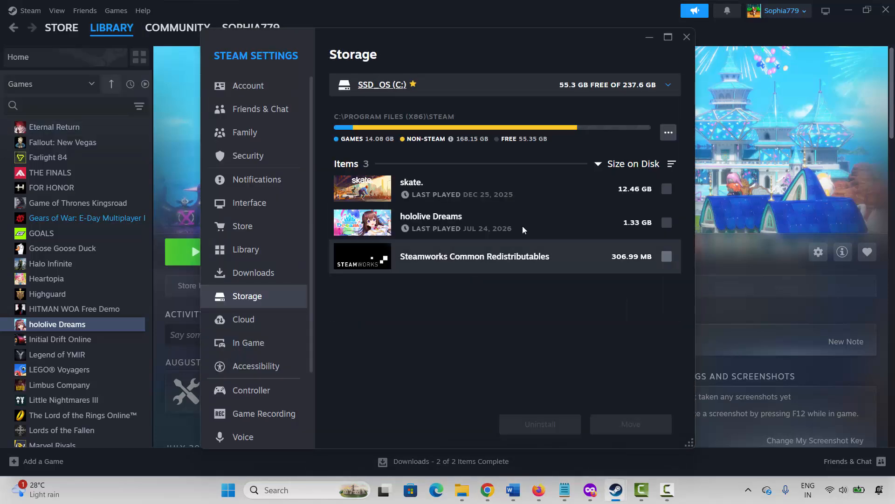
{"action": "left_click", "coordinate": [525, 93]}
{"action": "left_click", "coordinate": [466, 140]}
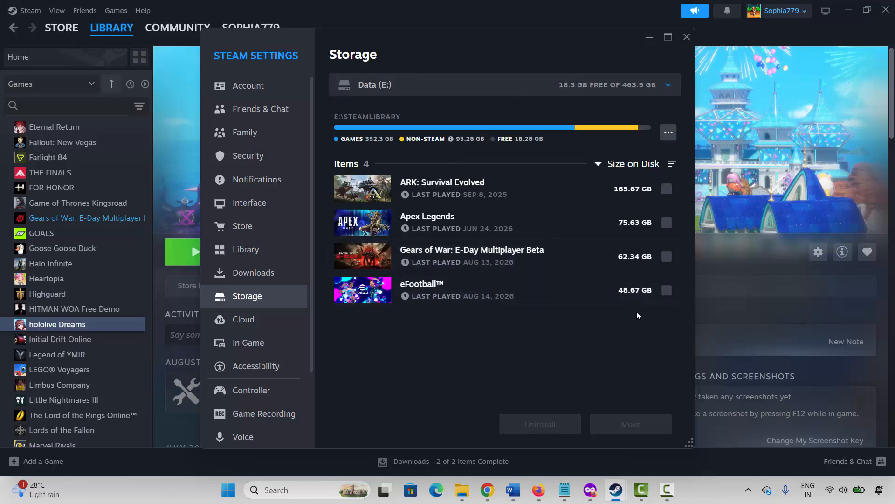
- Select Gears of War: E-Day Multiplayer Beta to show the Move option, close the settings without moving it and return to Word's Method 13
{"action": "left_click", "coordinate": [666, 257]}
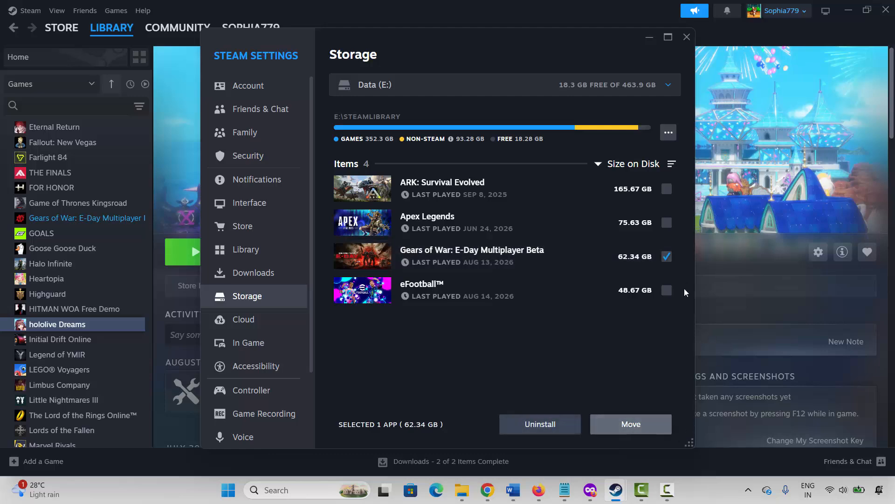
{"action": "left_click", "coordinate": [688, 38]}
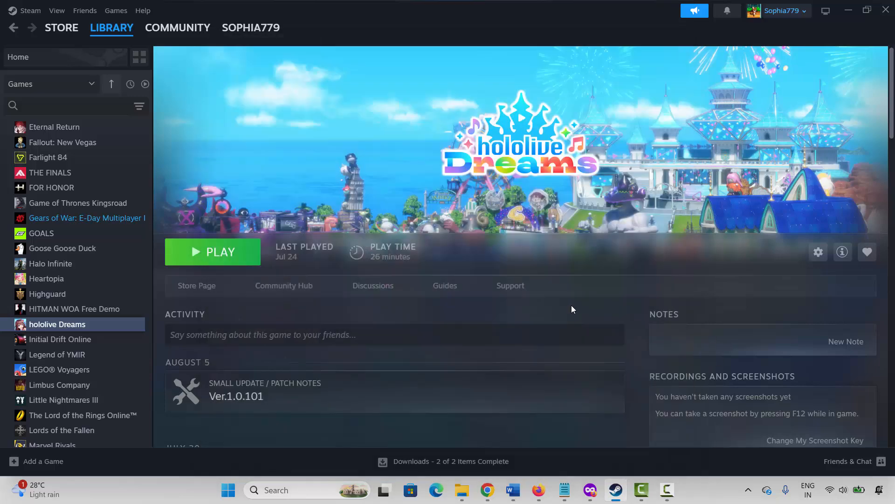
{"action": "left_click", "coordinate": [615, 497]}
{"action": "scroll", "coordinate": [301, 364], "scroll_direction": "down", "scroll_amount": 2}
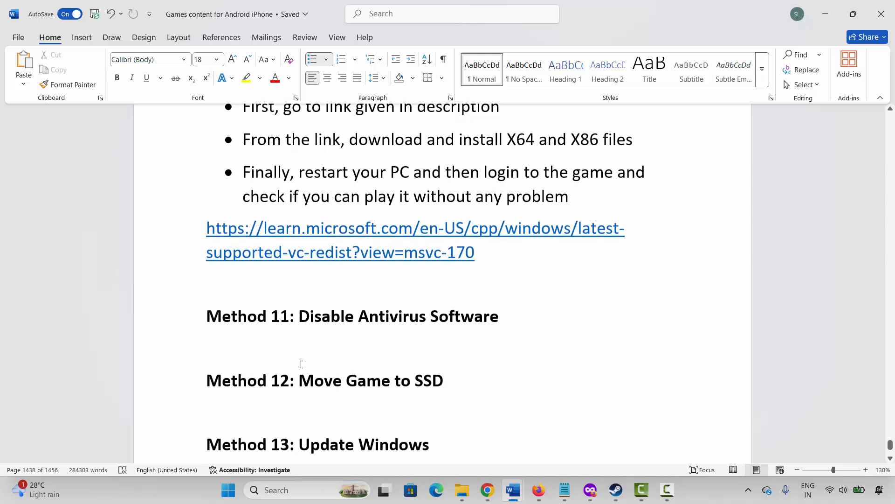
- Run a Windows Update check for Method 13, close Settings and go to the Method 14 heading in Word
{"action": "left_click", "coordinate": [282, 489]}
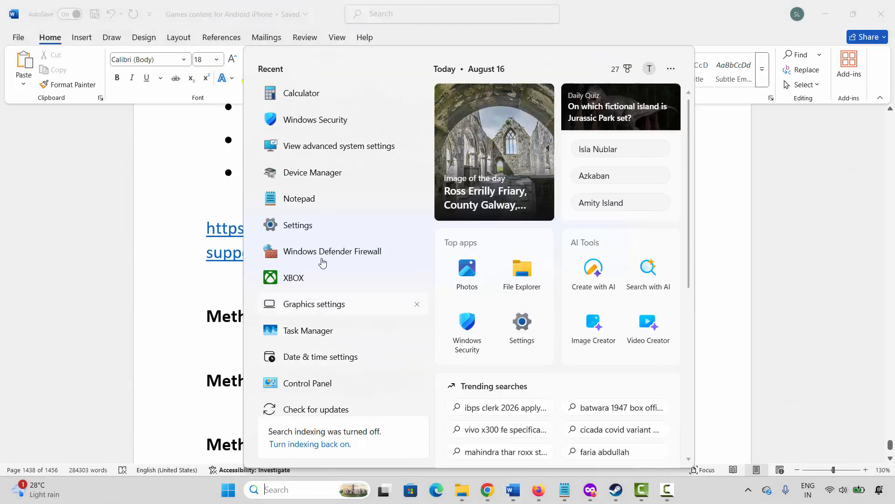
{"action": "left_click", "coordinate": [317, 410]}
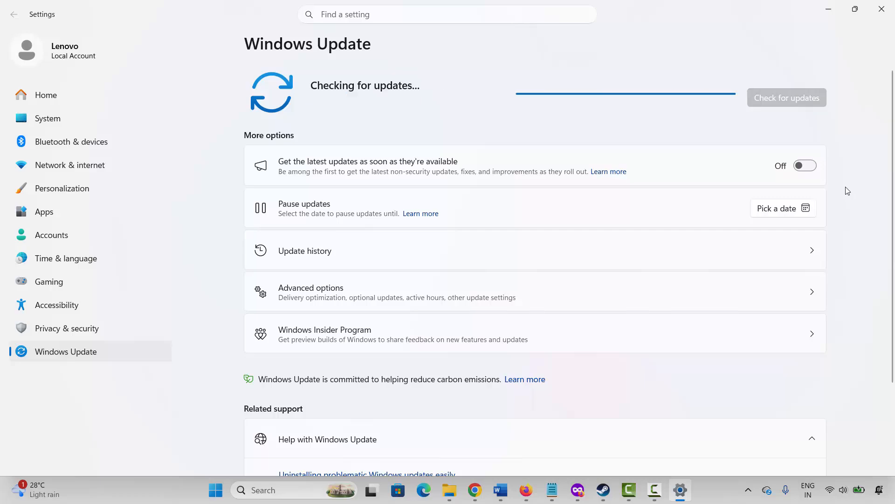
{"action": "left_click", "coordinate": [881, 14]}
{"action": "scroll", "coordinate": [368, 339], "scroll_direction": "down", "scroll_amount": 2}
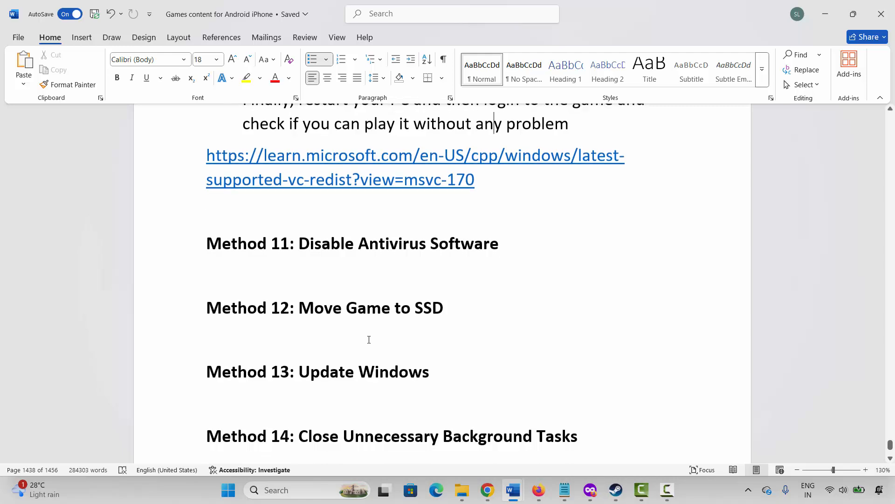
- Look through the processes in Task Manager, show the End task option for AggregatorHost, and close Task Manager
{"action": "left_click", "coordinate": [282, 485]}
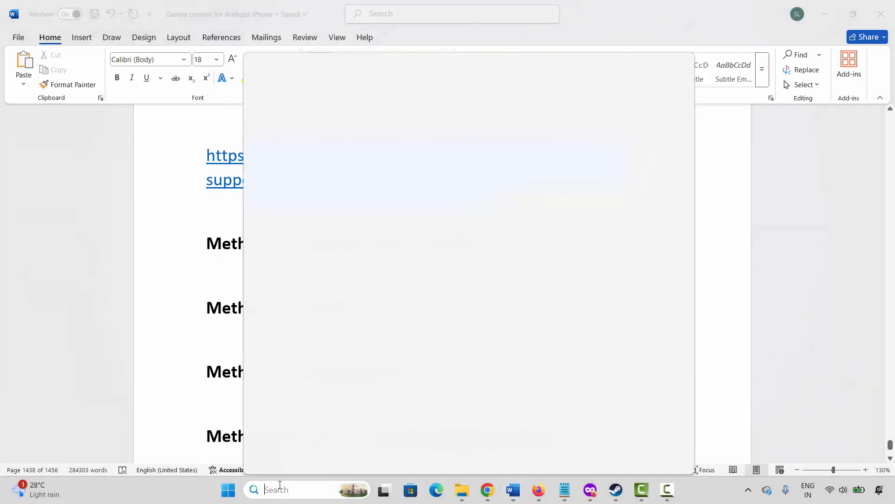
{"action": "left_click", "coordinate": [308, 336]}
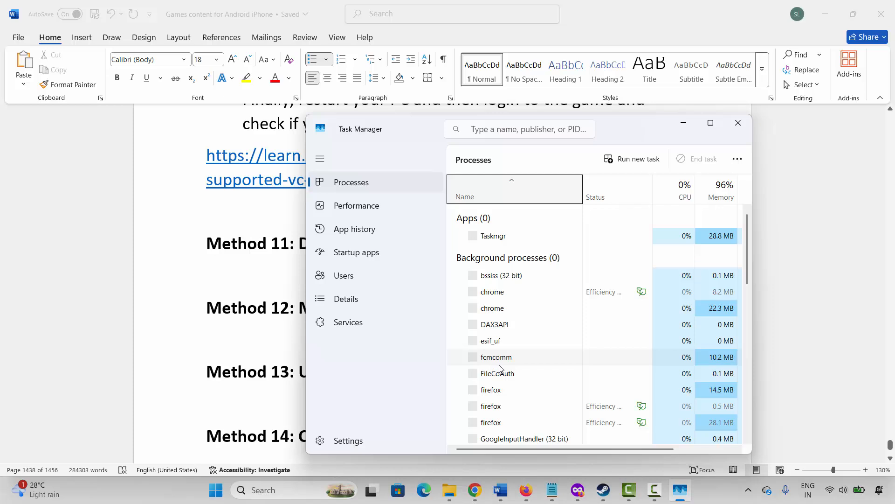
{"action": "scroll", "coordinate": [503, 371], "scroll_direction": "down", "scroll_amount": 3}
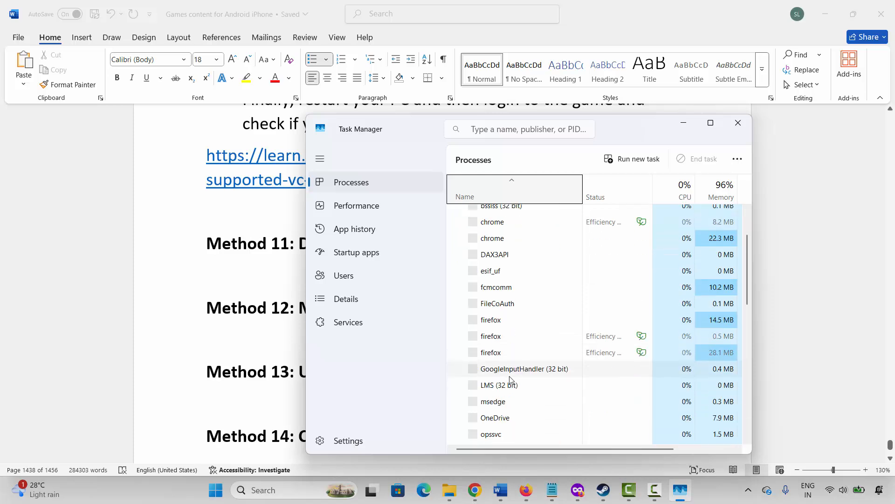
{"action": "scroll", "coordinate": [510, 379], "scroll_direction": "up", "scroll_amount": 1}
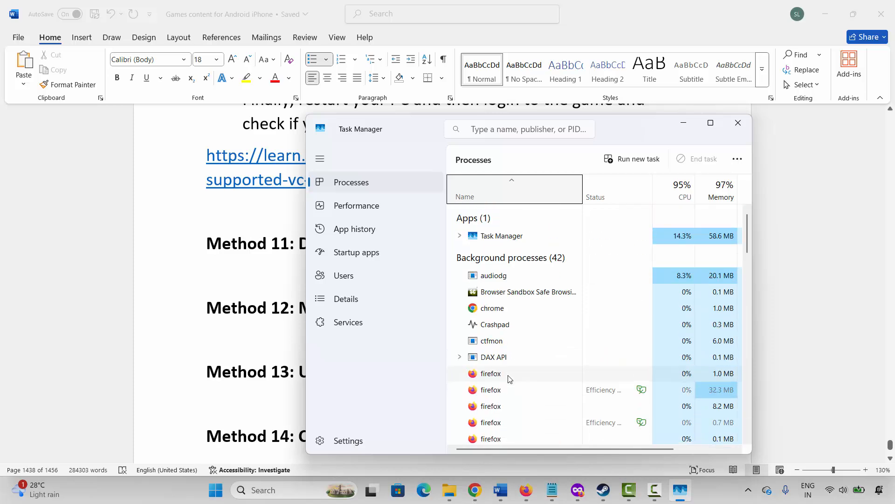
{"action": "scroll", "coordinate": [493, 387], "scroll_direction": "down", "scroll_amount": 1}
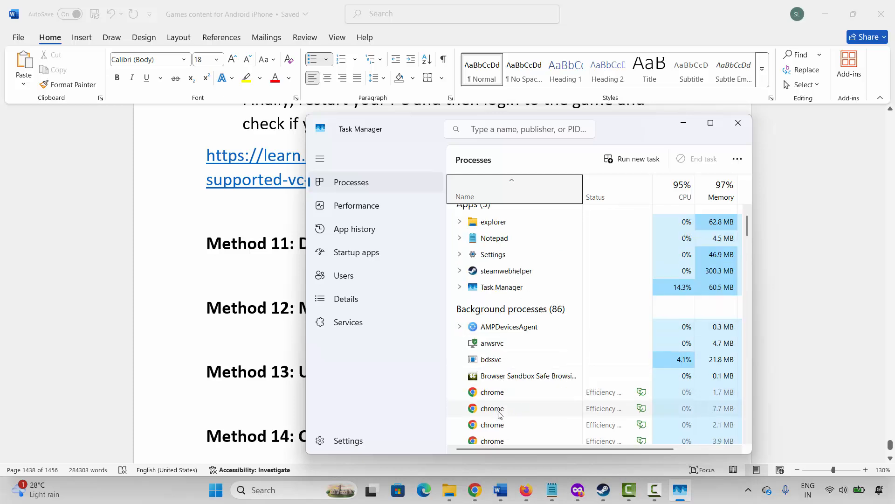
{"action": "right_click", "coordinate": [492, 399]}
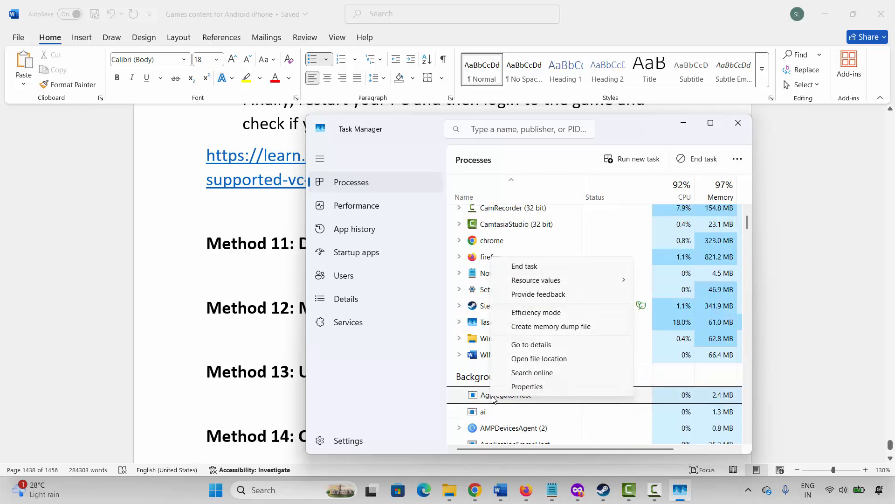
{"action": "left_click", "coordinate": [738, 123]}
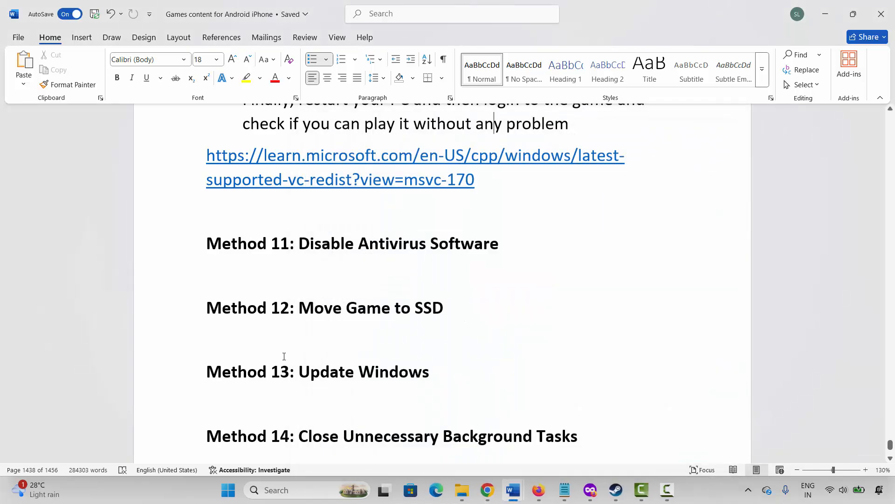
- Go to Method 15 in the Word document and open its Microsoft DirectX download link in Chrome
{"action": "scroll", "coordinate": [289, 357], "scroll_direction": "down", "scroll_amount": 3}
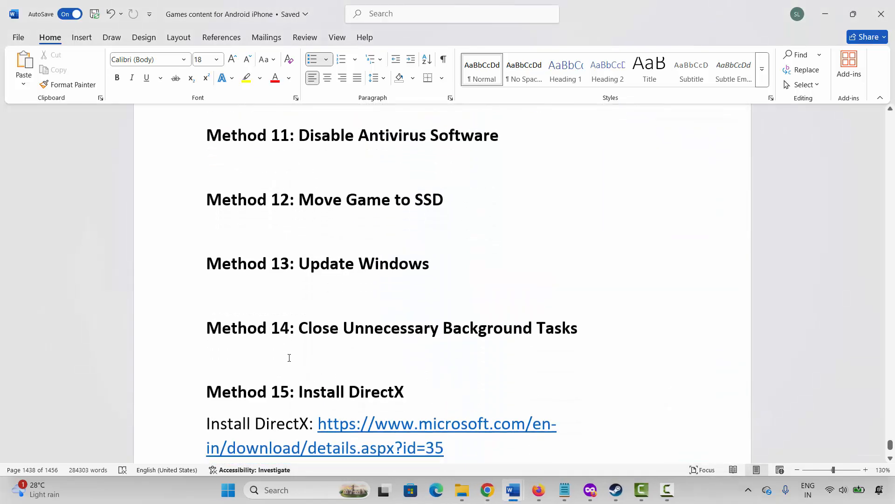
{"action": "scroll", "coordinate": [289, 358], "scroll_direction": "down", "scroll_amount": 1}
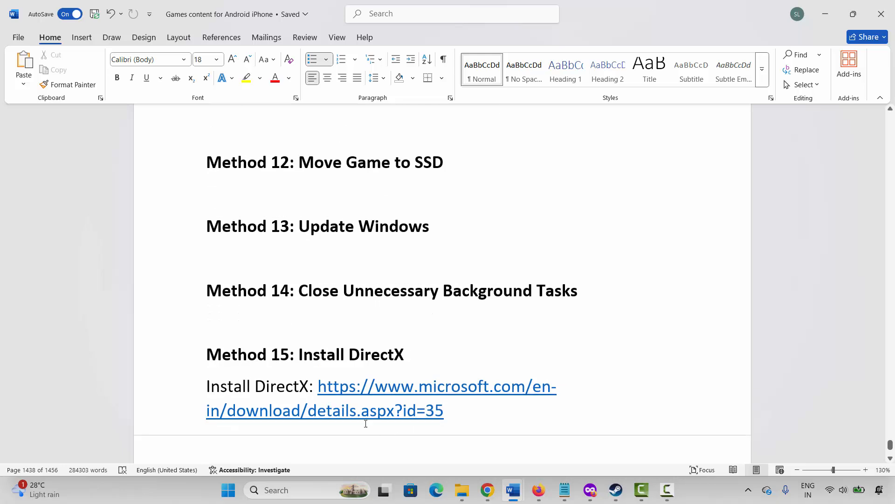
{"action": "left_click_drag", "start_coordinate": [323, 386], "coordinate": [455, 417]}
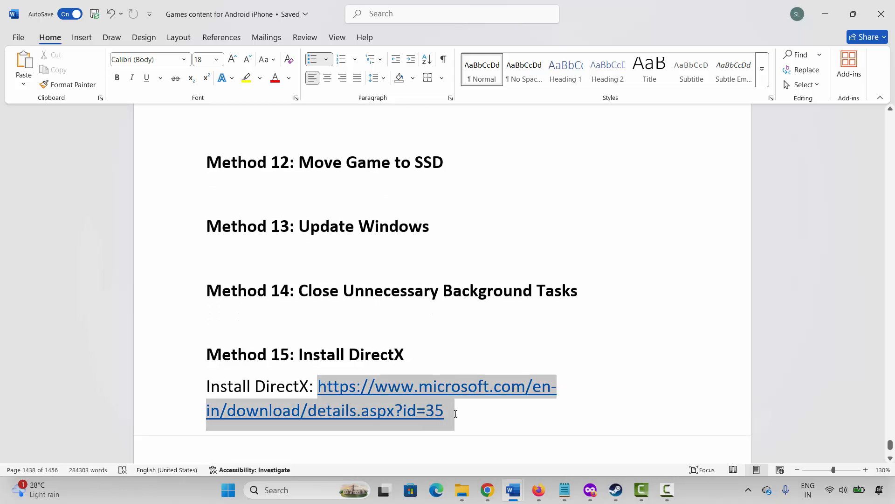
{"action": "right_click", "coordinate": [390, 414]}
{"action": "left_click", "coordinate": [421, 162]}
{"action": "key", "text": "alt+Tab"}
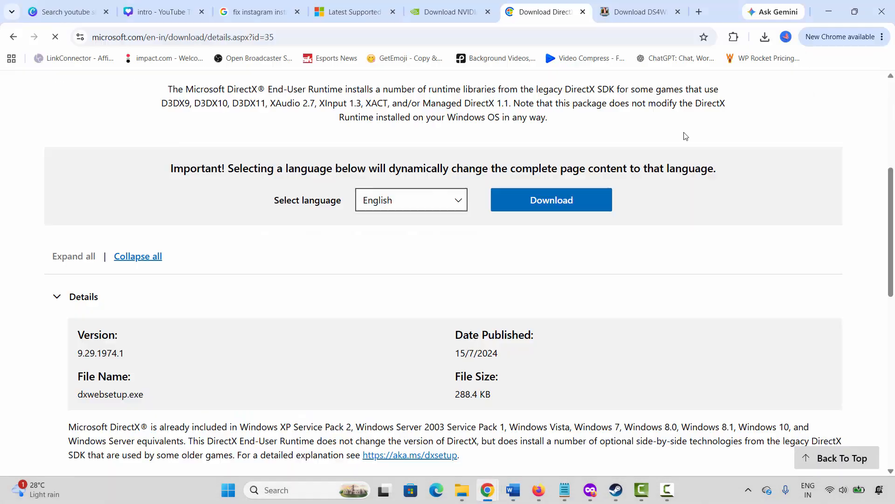
- Download the DirectX End-User Runtime installer dxwebsetup.exe in English and return to the Word document
{"action": "scroll", "coordinate": [528, 188], "scroll_direction": "up", "scroll_amount": 4}
{"action": "scroll", "coordinate": [522, 231], "scroll_direction": "down", "scroll_amount": 5}
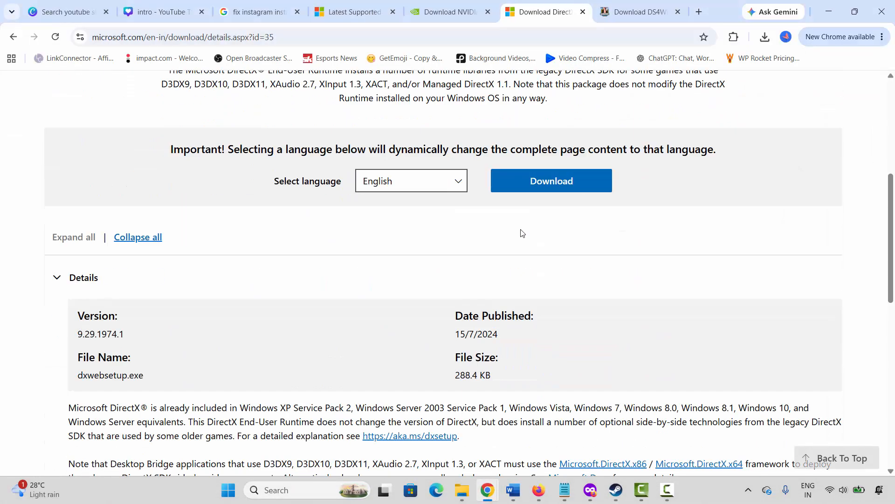
{"action": "left_click", "coordinate": [551, 183]}
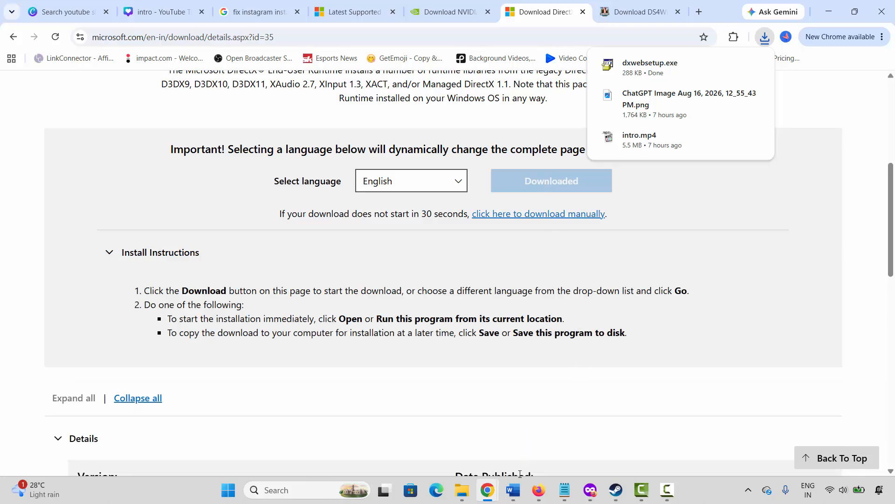
{"action": "left_click", "coordinate": [513, 491]}
{"action": "left_click", "coordinate": [549, 440]}
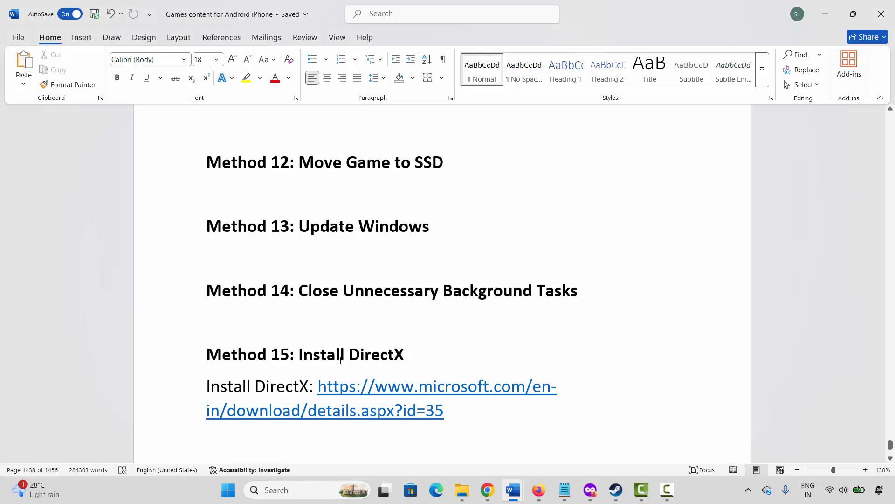
- For Method 16, open the Windows graphics settings, show how to add eFootball as a desktop app, and cancel adding it
{"action": "scroll", "coordinate": [343, 358], "scroll_direction": "down", "scroll_amount": 3}
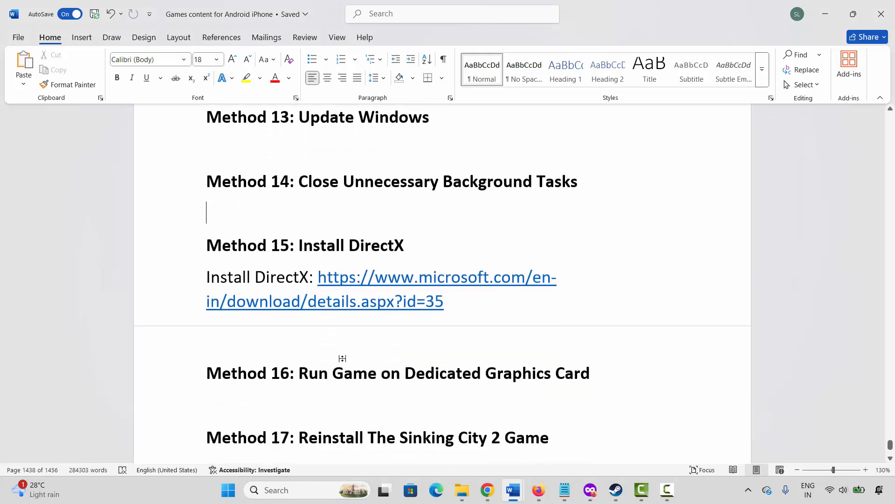
{"action": "scroll", "coordinate": [343, 358], "scroll_direction": "up", "scroll_amount": 1}
{"action": "left_click", "coordinate": [279, 490]}
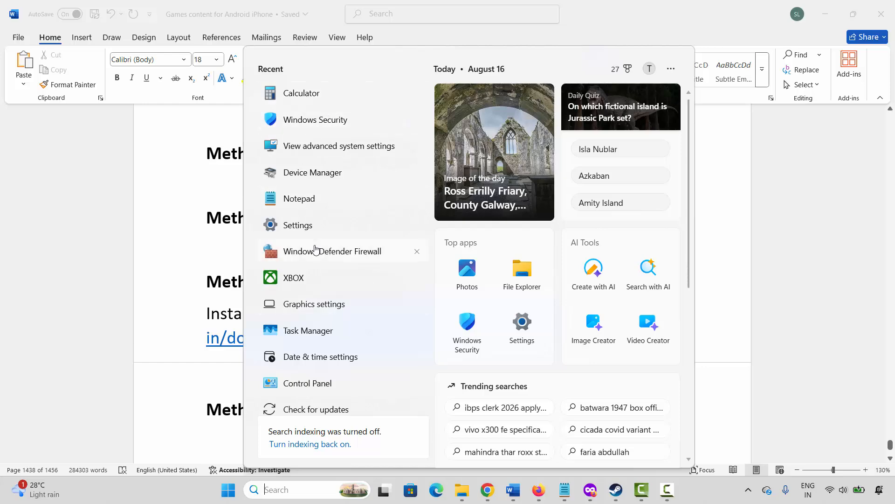
{"action": "left_click", "coordinate": [334, 305]}
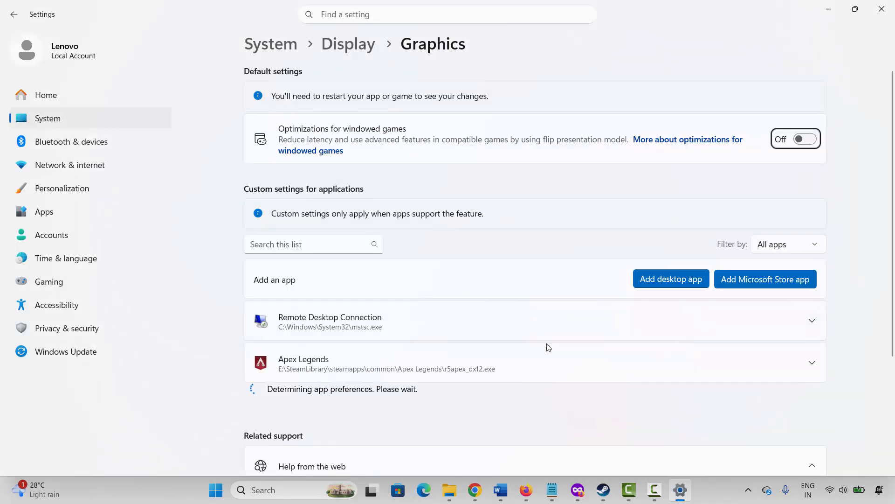
{"action": "left_click", "coordinate": [664, 285]}
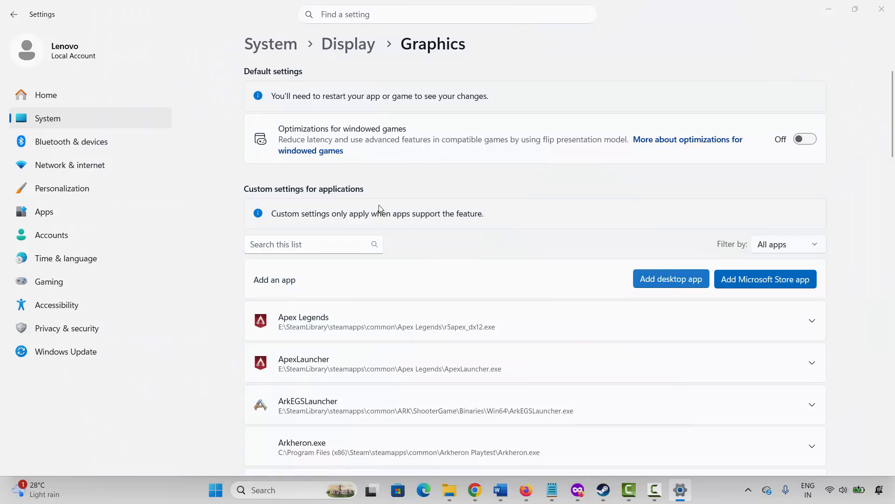
{"action": "left_click", "coordinate": [135, 92]}
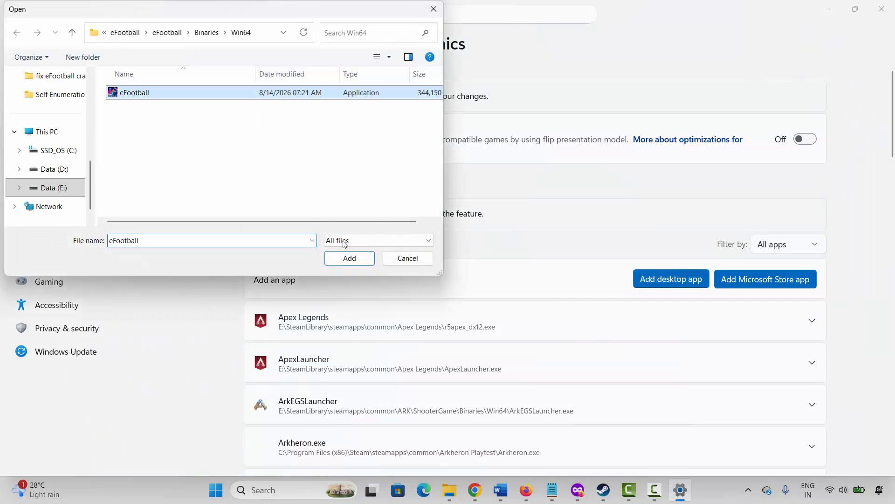
{"action": "left_click", "coordinate": [408, 258]}
- Set the GPU preference of MHRiseSunbreakDemo.exe to High Performance, close Settings and go to Method 17 in Word
{"action": "scroll", "coordinate": [480, 360], "scroll_direction": "down", "scroll_amount": 5}
{"action": "scroll", "coordinate": [652, 340], "scroll_direction": "down", "scroll_amount": 4}
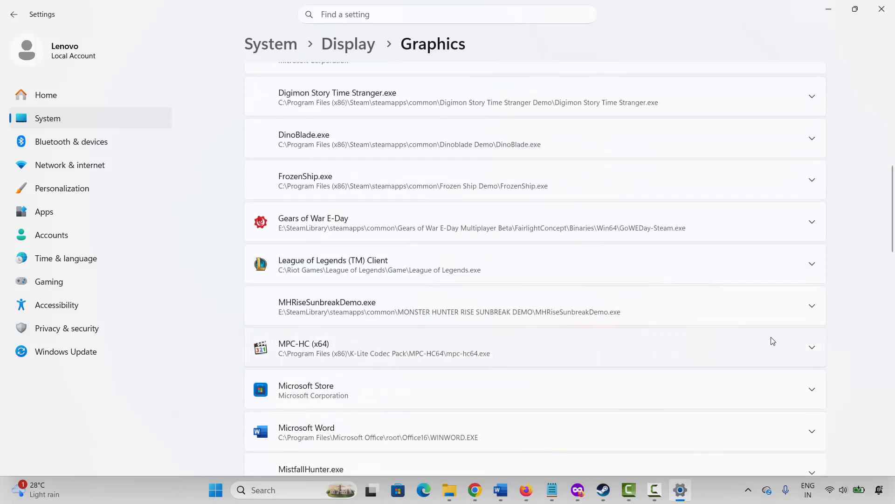
{"action": "left_click", "coordinate": [813, 312]}
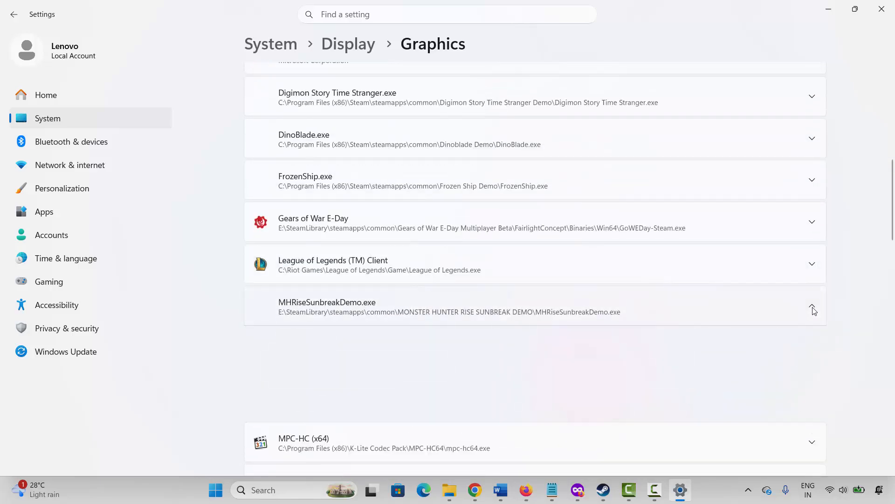
{"action": "left_click", "coordinate": [682, 345]}
{"action": "left_click", "coordinate": [686, 345]}
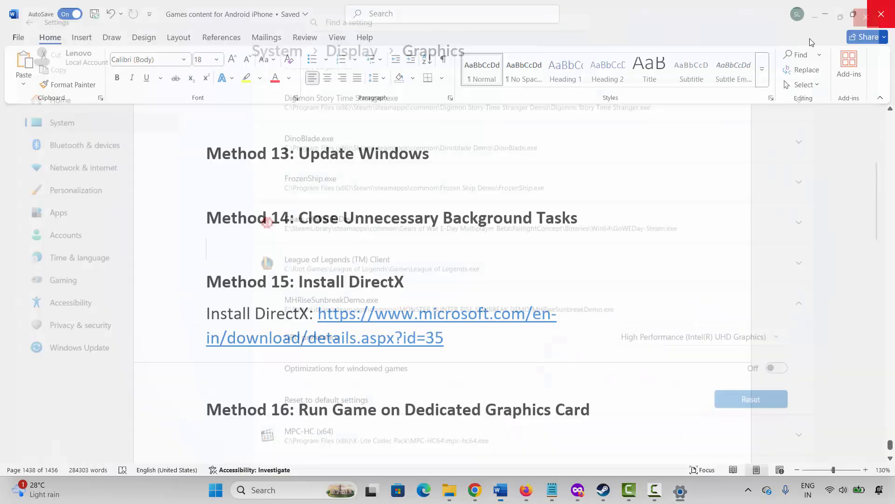
{"action": "left_click", "coordinate": [881, 9]}
{"action": "scroll", "coordinate": [238, 404], "scroll_direction": "down", "scroll_amount": 2}
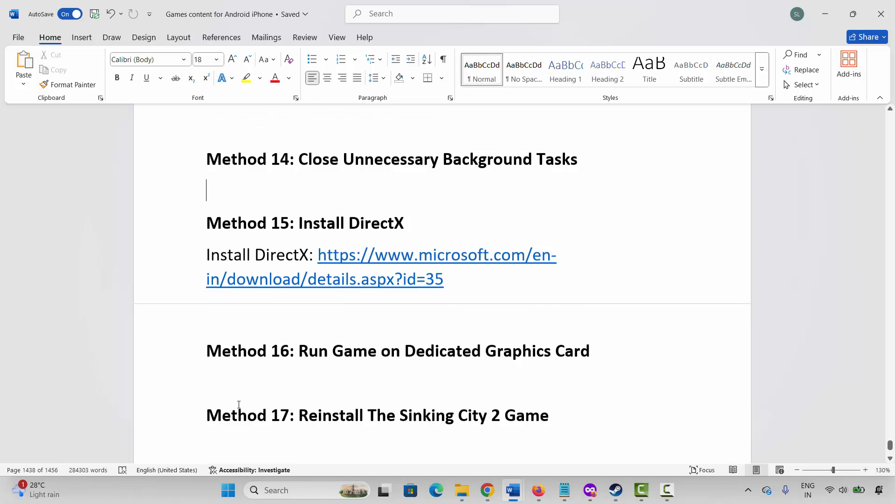
- Switch to Steam, show the Uninstall option for hololive Dreams and dismiss it without removing the game
{"action": "key", "text": "alt+Tab"}
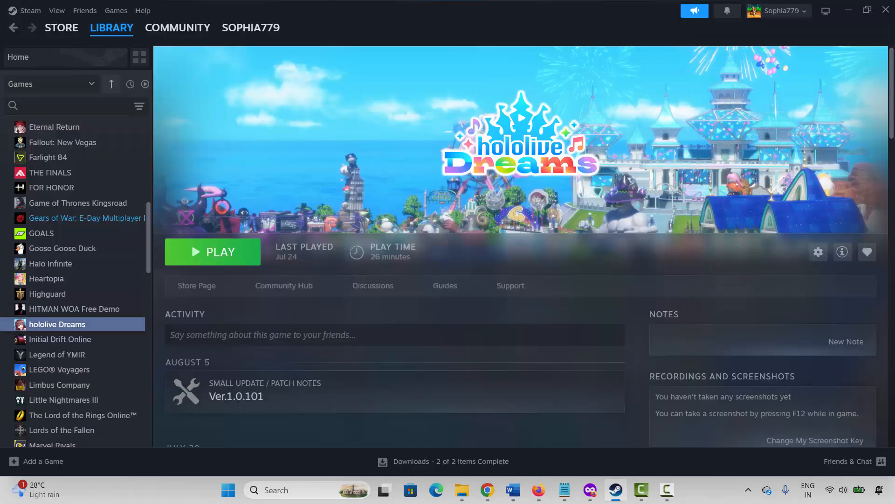
{"action": "right_click", "coordinate": [70, 325]}
{"action": "mouse_move", "coordinate": [98, 394]}
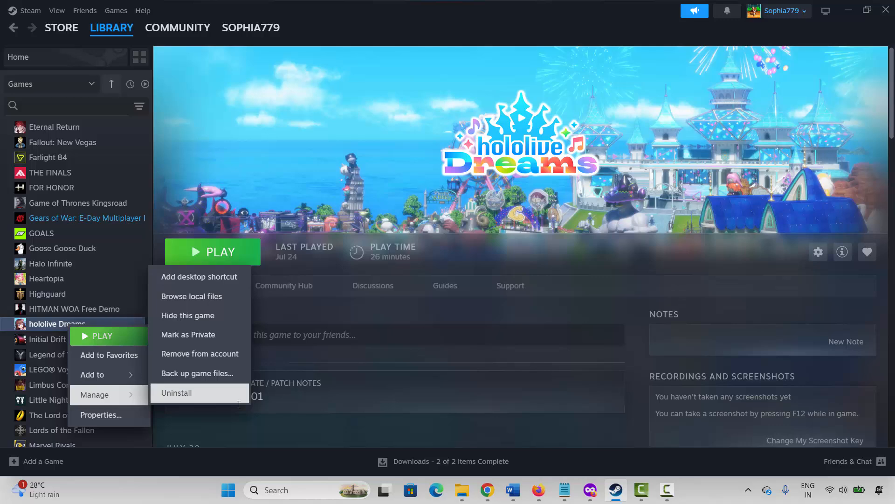
{"action": "left_click", "coordinate": [177, 392]}
{"action": "left_click", "coordinate": [509, 281]}
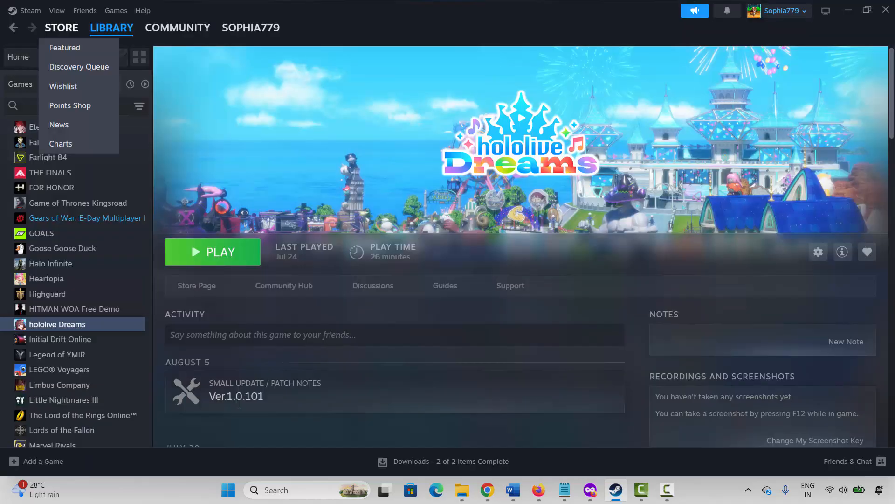
- Open The Sinking City 2 page in the Steam store
{"action": "left_click", "coordinate": [61, 27]}
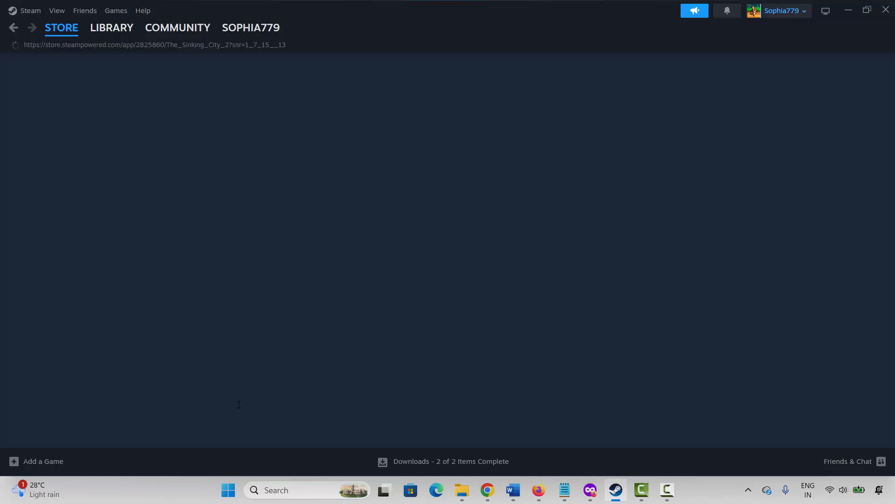